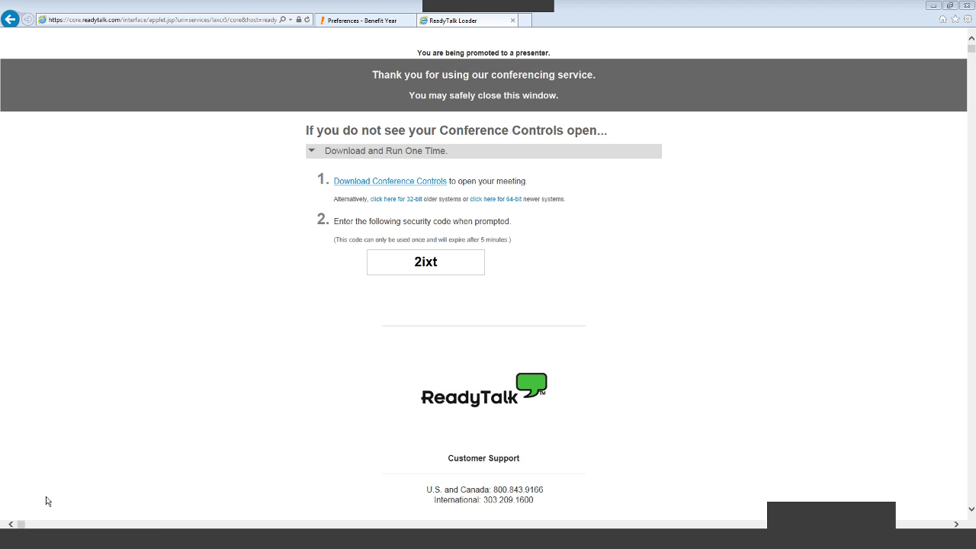
Open the Time-off Plans settings in the account preferences
click(253, 79)
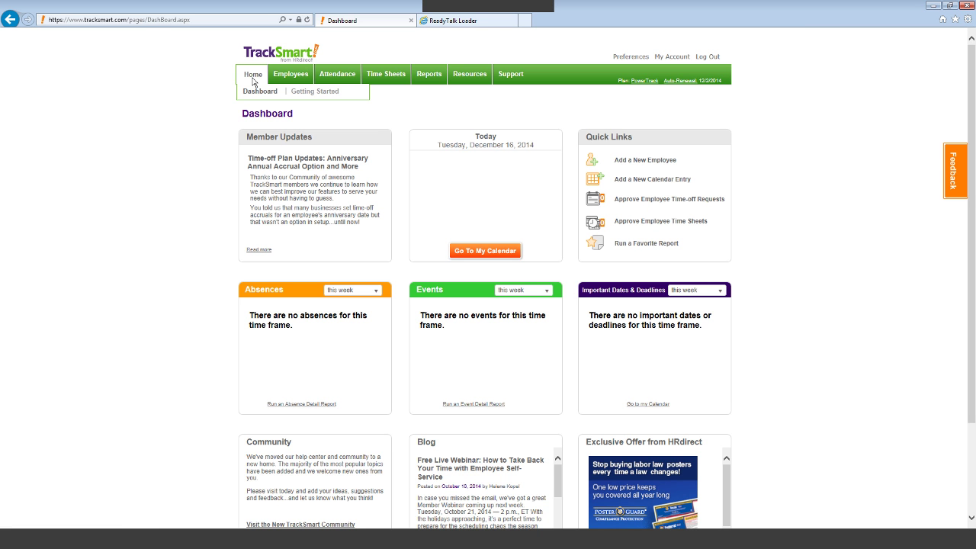
click(624, 60)
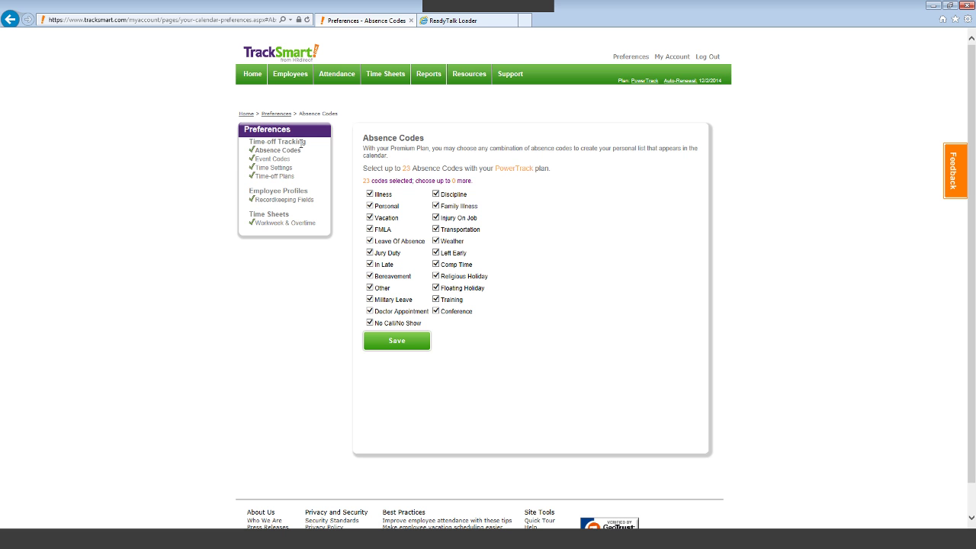
click(285, 178)
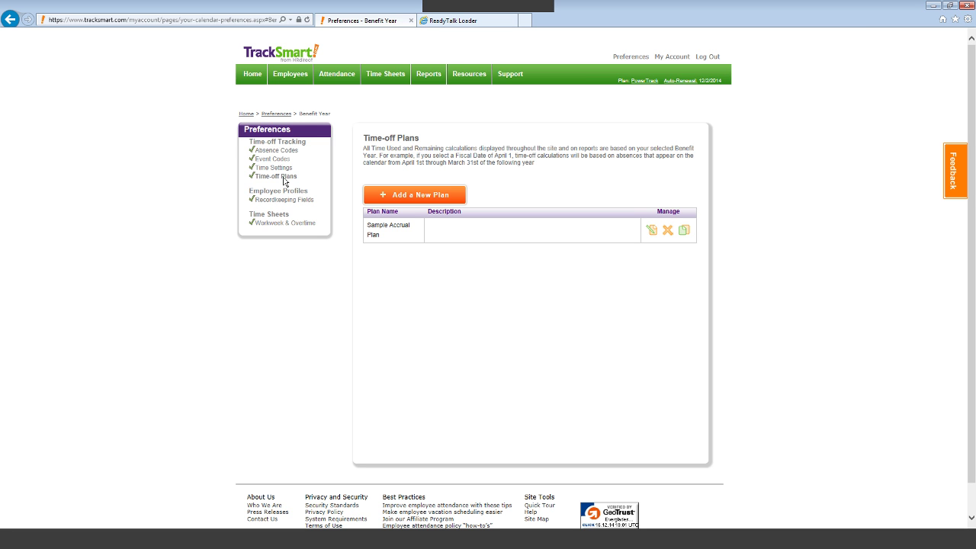
Start a new time-off plan named "Default" with description "FT Employees" and accrual starting on the hire date
click(424, 197)
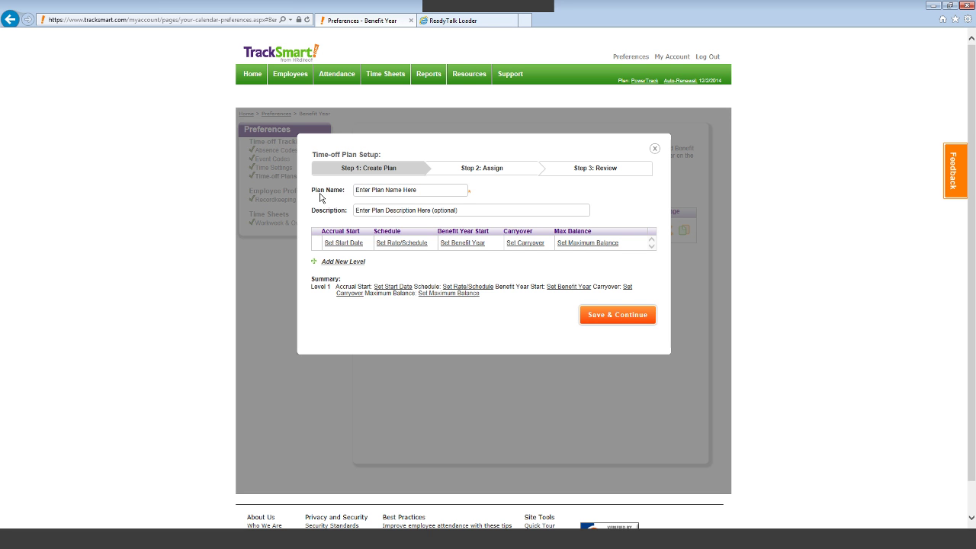
click(405, 191)
text(Default)
click(427, 206)
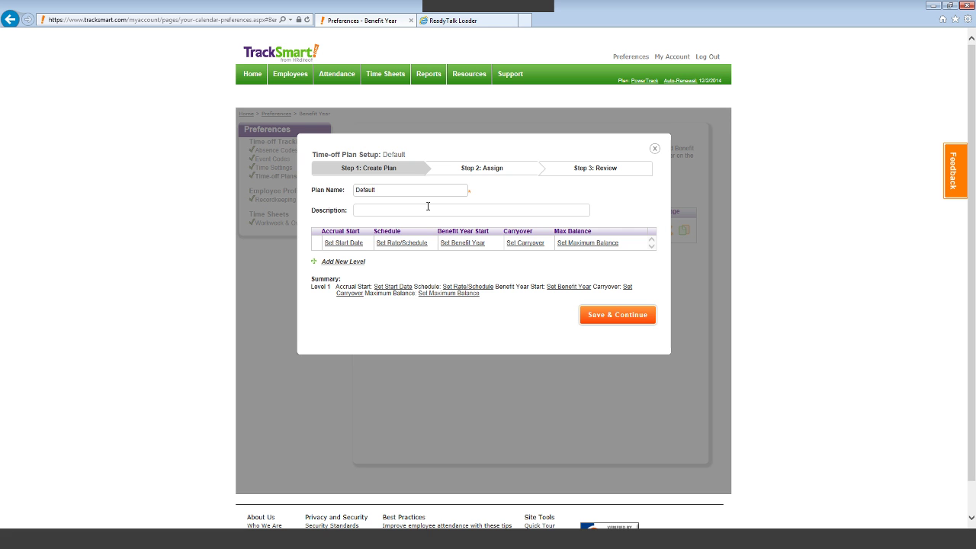
text(FT Employees)
click(334, 244)
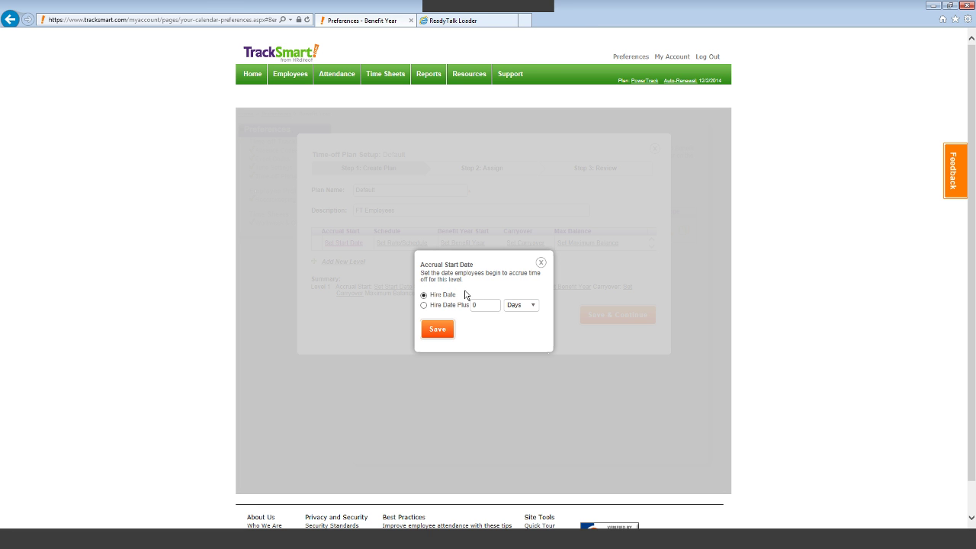
click(437, 330)
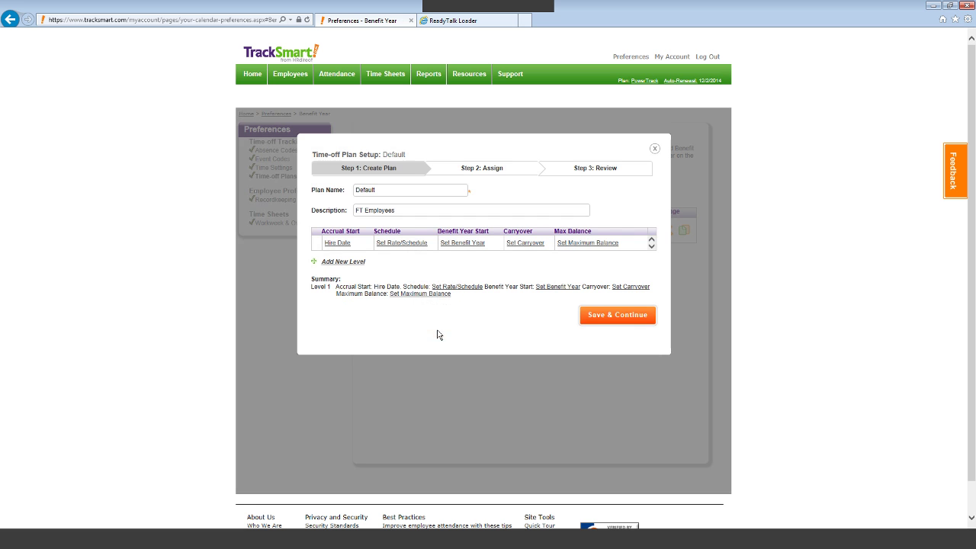
Set the Default plan's accrual schedule to 2 hours weekly on Fridays
click(390, 245)
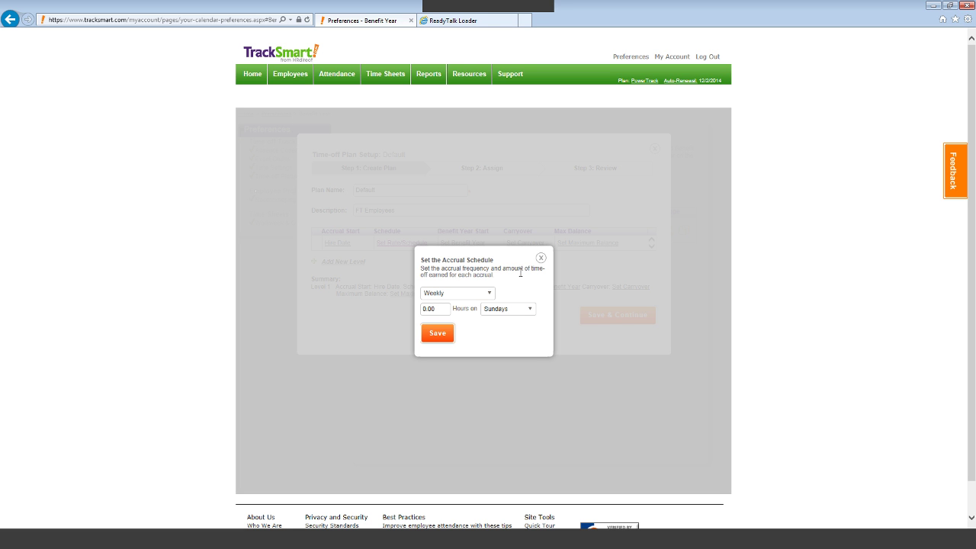
click(485, 296)
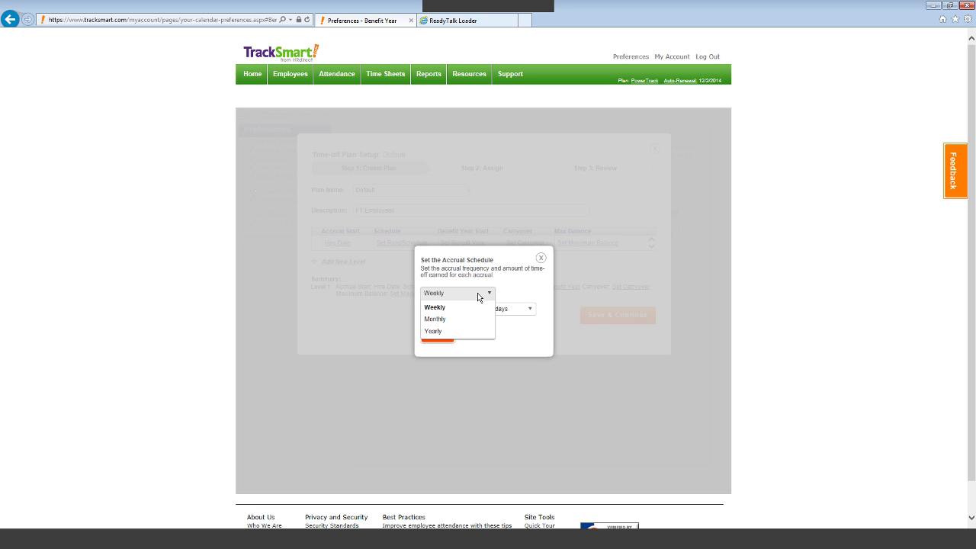
click(457, 331)
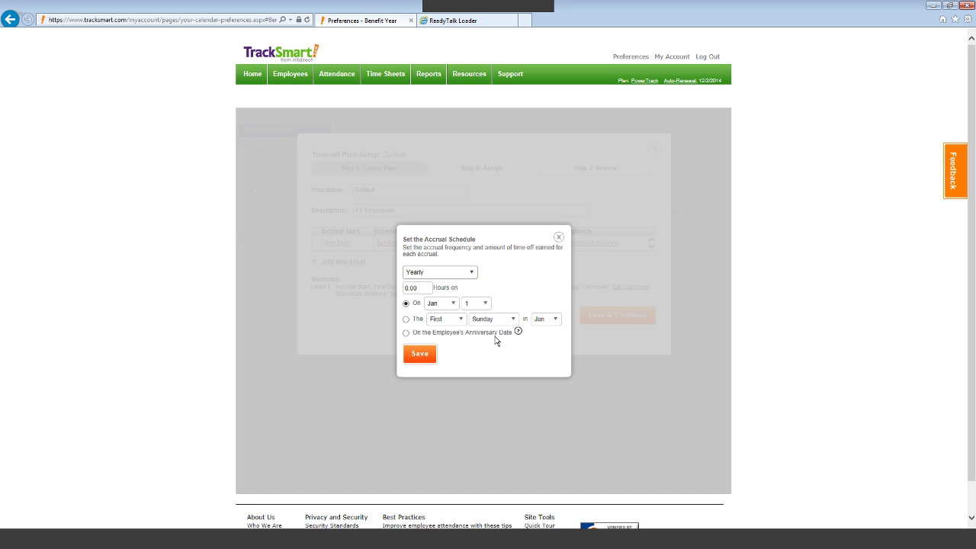
click(471, 276)
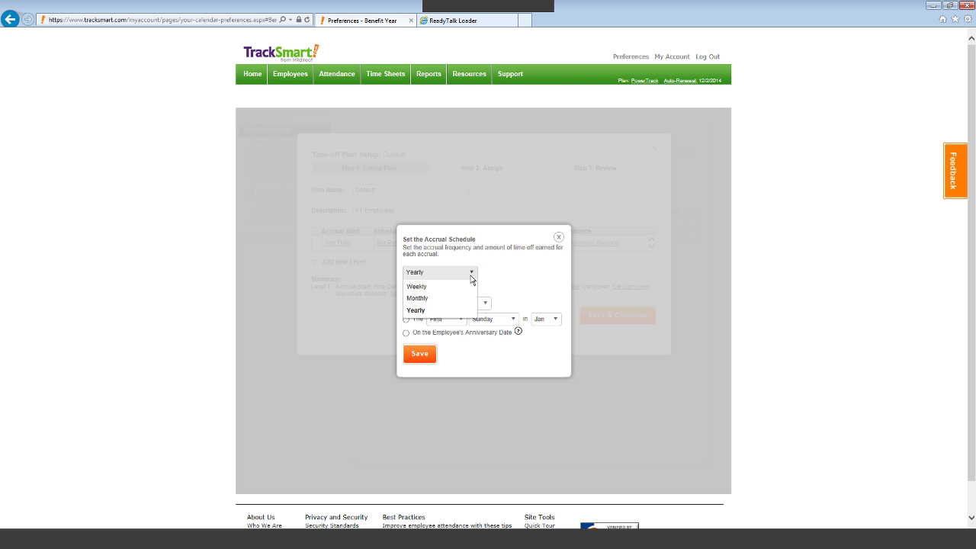
click(432, 287)
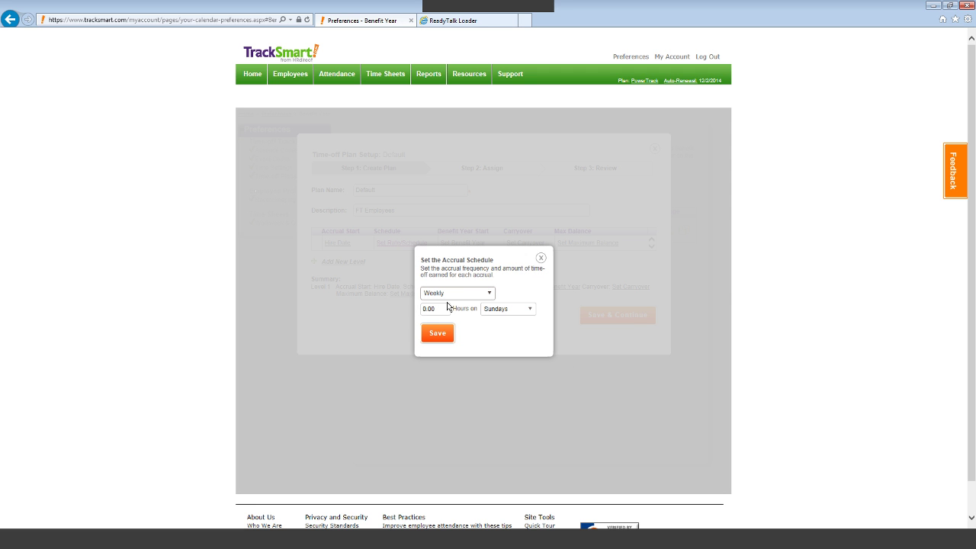
double_click(438, 311)
text(2)
click(531, 309)
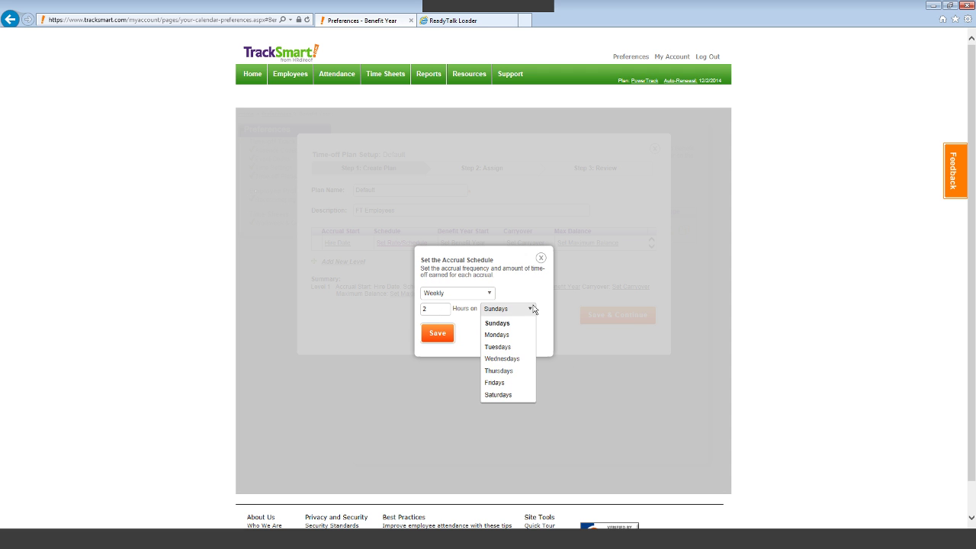
click(497, 382)
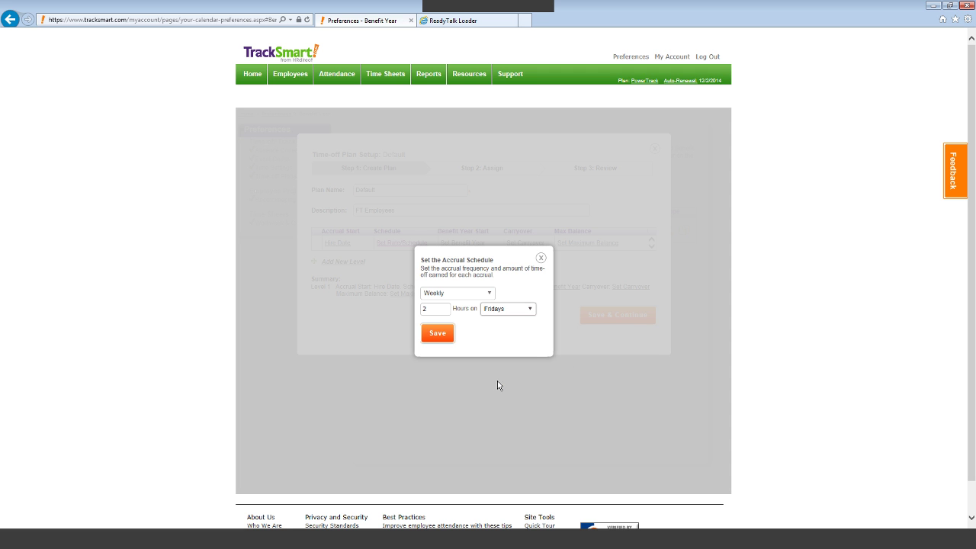
click(438, 333)
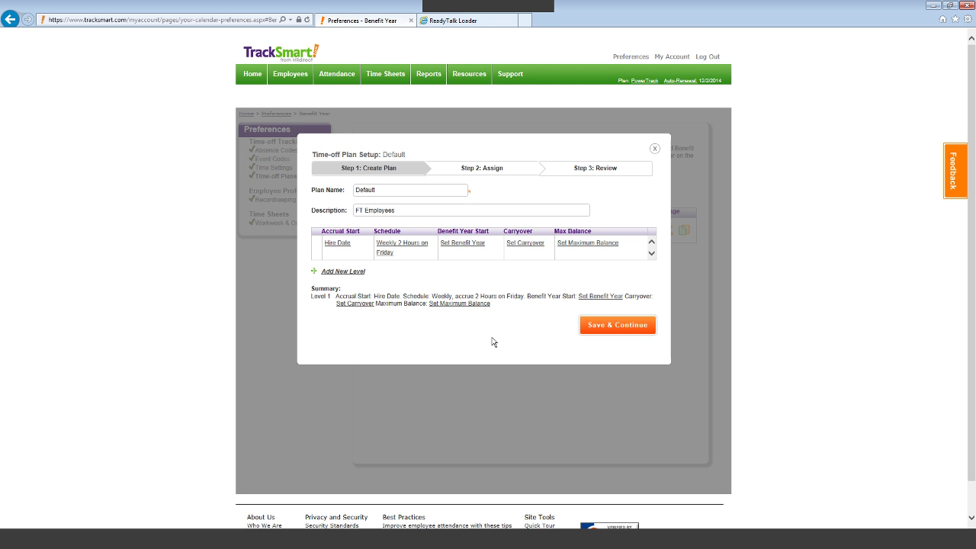
Set the Default plan's benefit year to begin on January 1
click(444, 243)
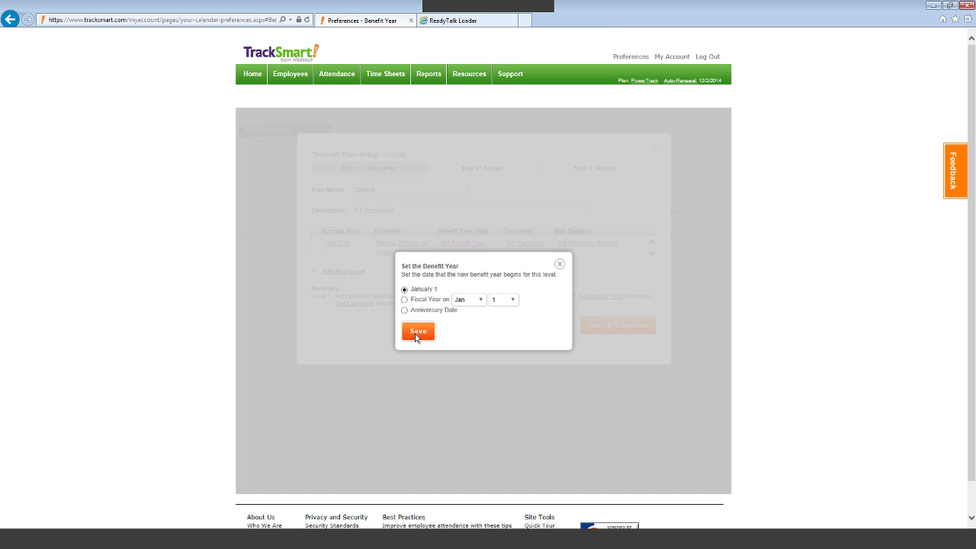
click(478, 302)
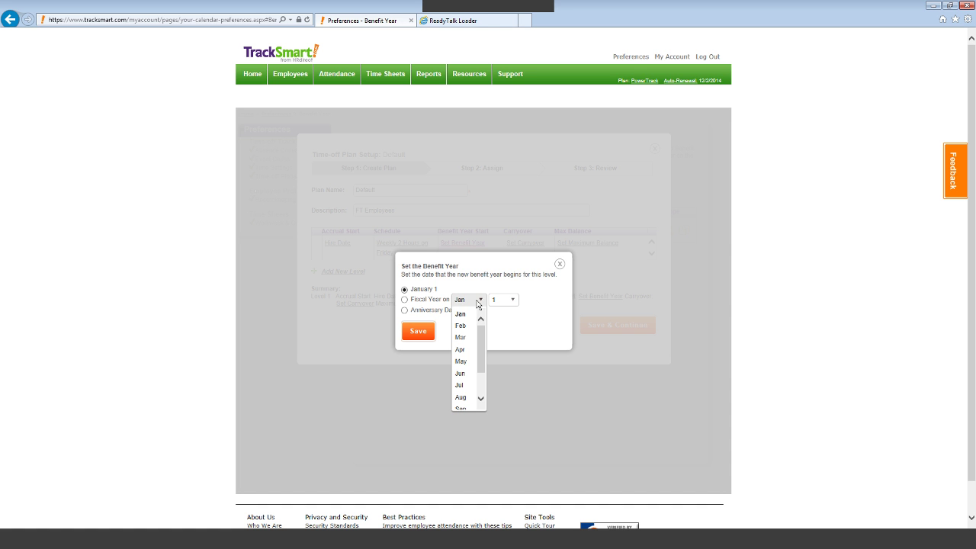
click(479, 301)
click(514, 306)
click(513, 307)
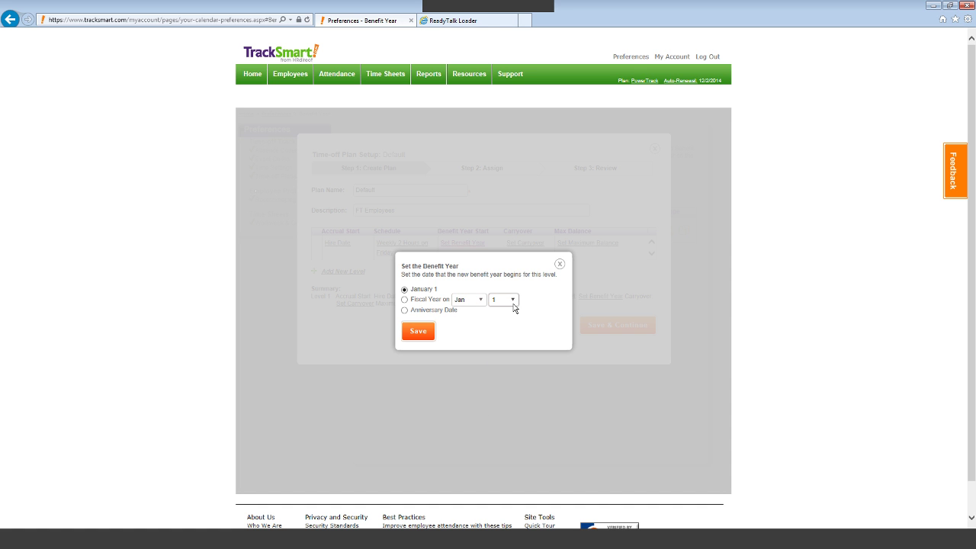
click(424, 331)
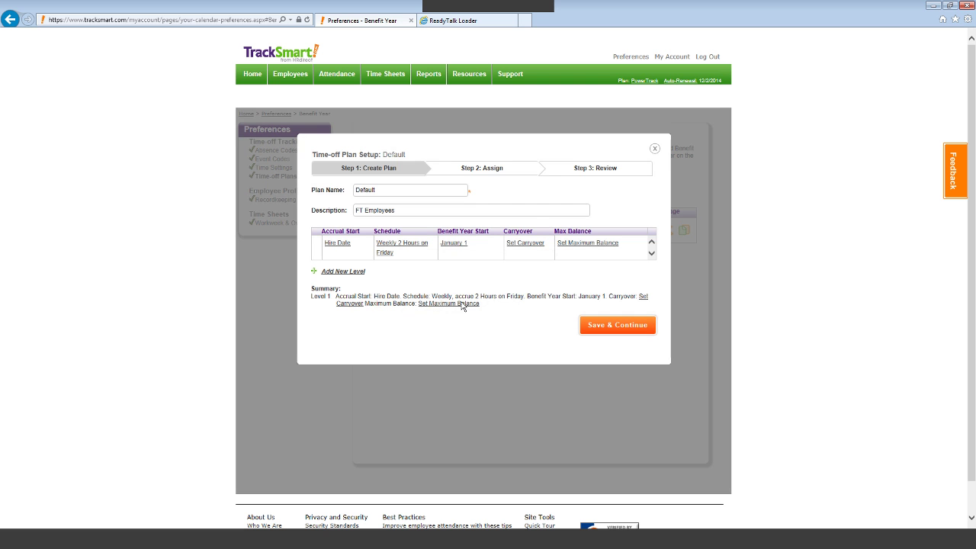
Set the Default plan's carryover to No and limit its maximum balance to 80 hours
click(520, 244)
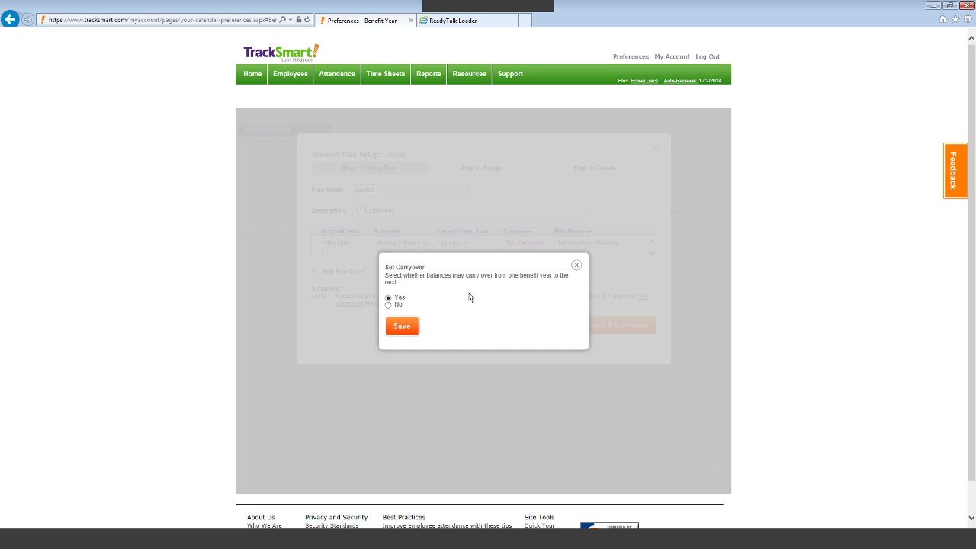
click(388, 305)
click(398, 328)
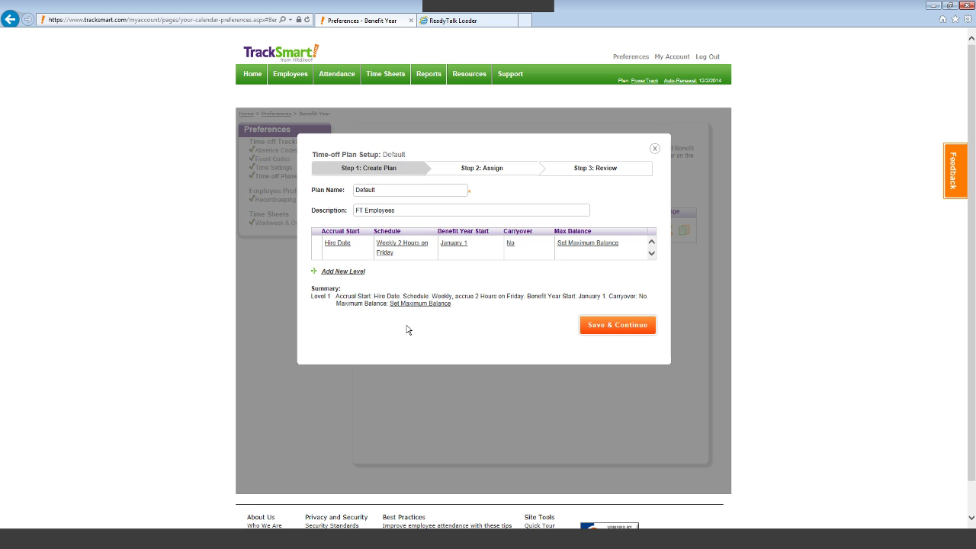
click(566, 246)
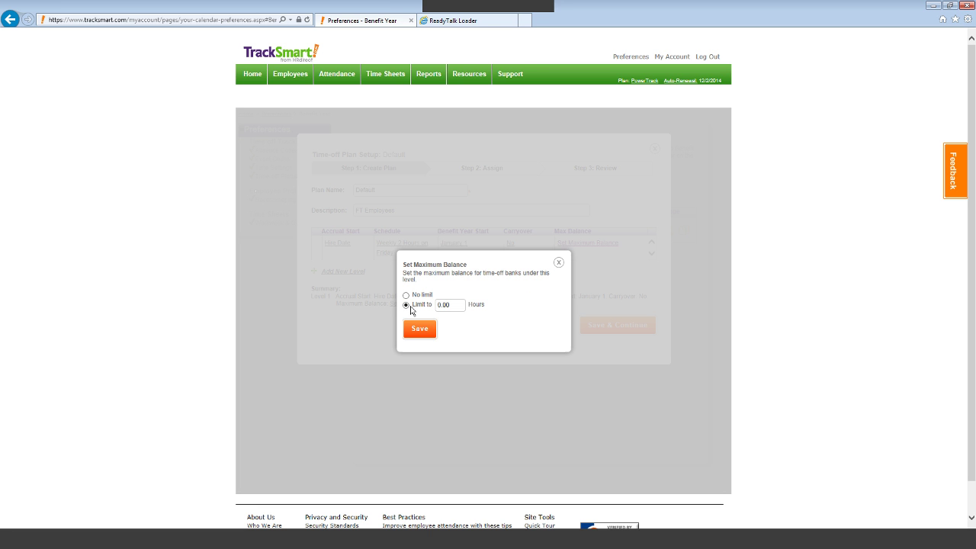
double_click(448, 306)
text(80)
click(419, 330)
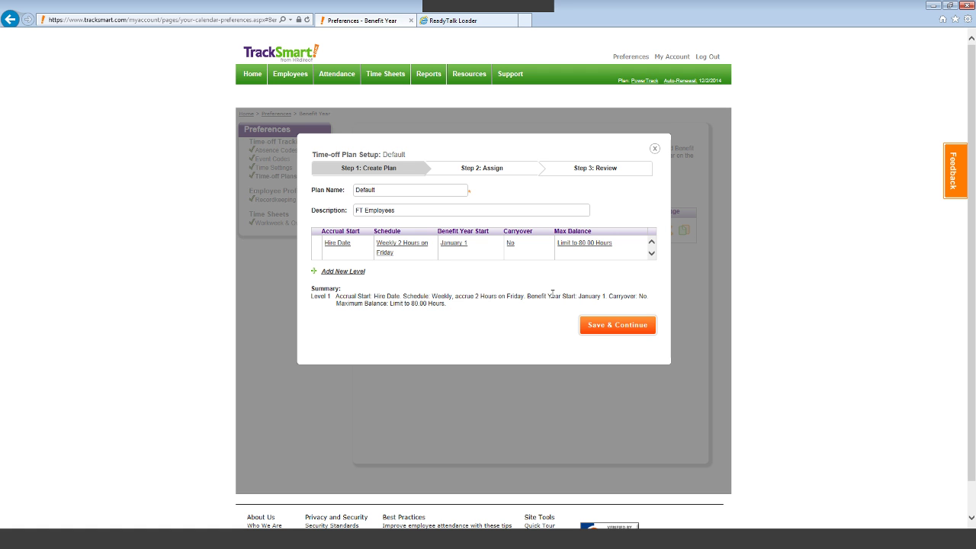
Assign the plan to the PTO banks of the fifth to seventh listed employees, keeping current balances, and save it
click(597, 326)
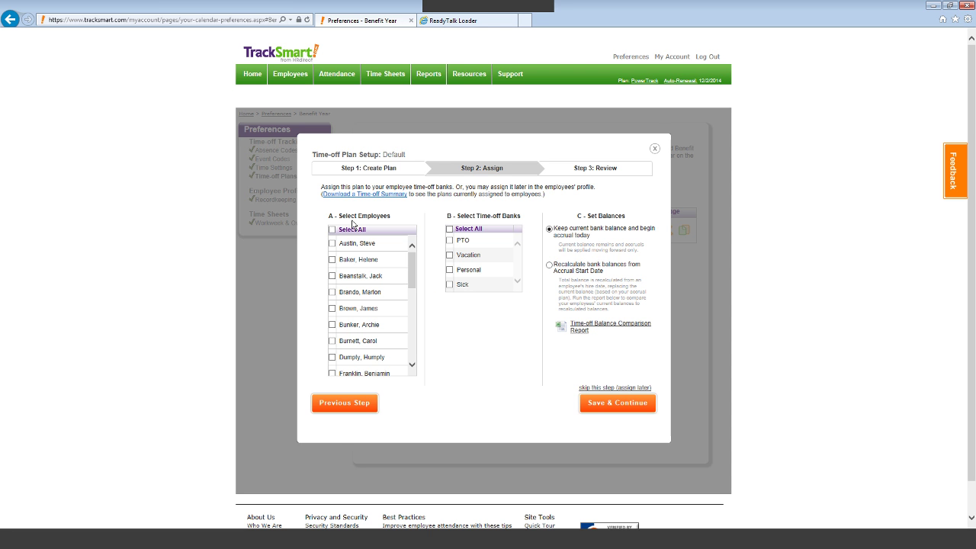
click(332, 325)
click(332, 341)
click(596, 410)
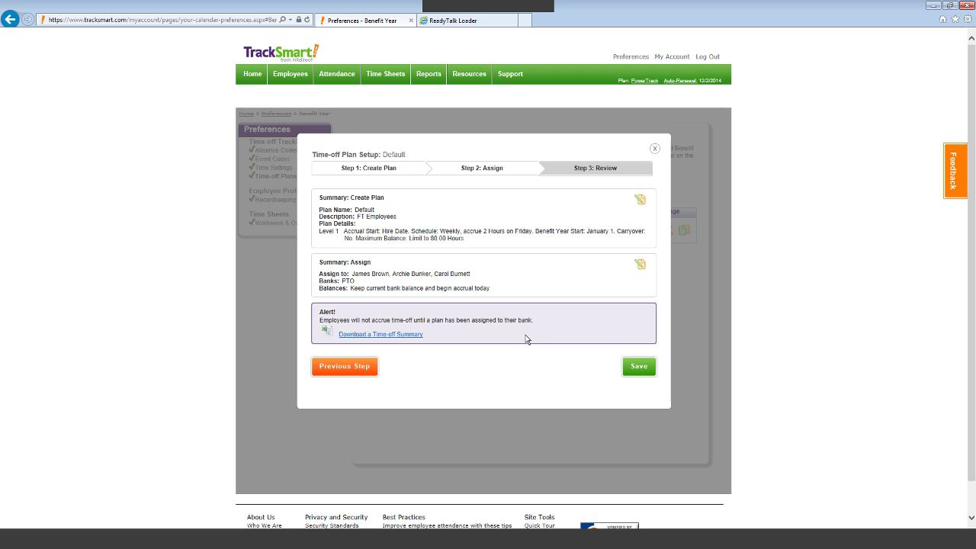
click(632, 369)
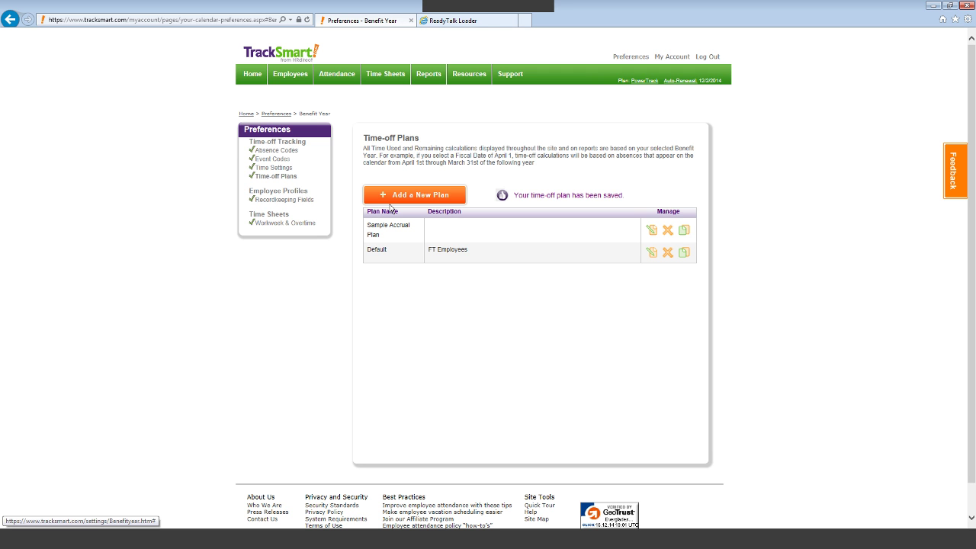
Start another time-off plan named "PTO" with the description "Multi level"
click(417, 196)
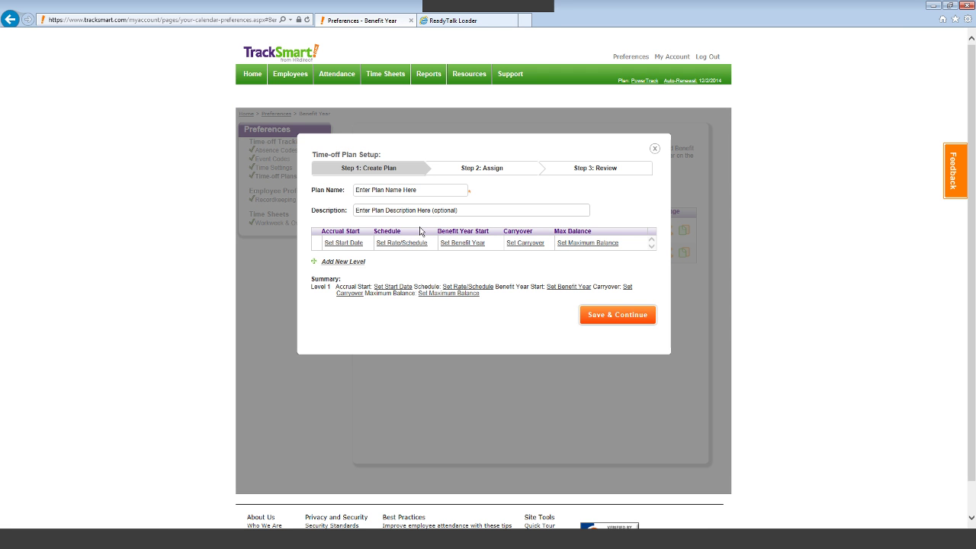
click(387, 191)
text(PTO)
click(390, 212)
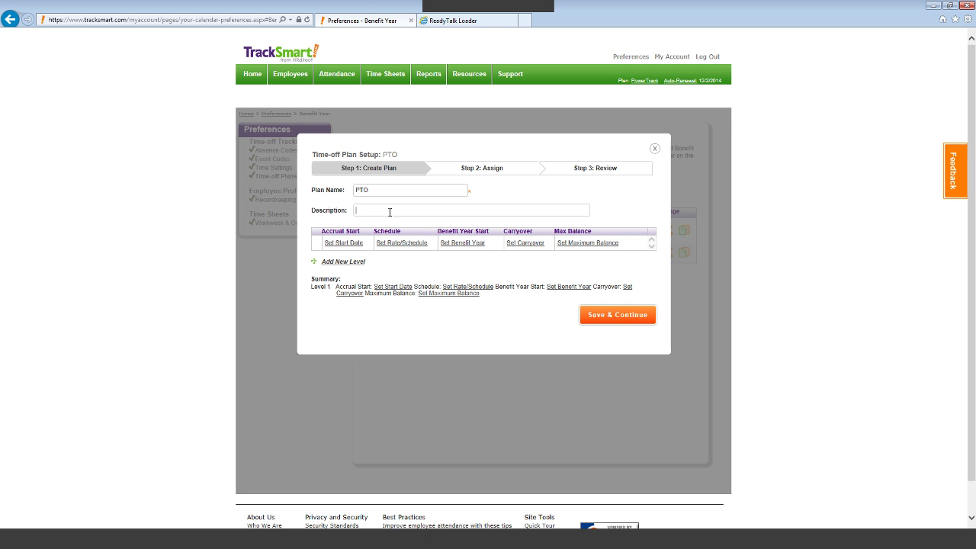
text(Multi level)
Set the PTO plan's first-level accrual start to the hire date plus 90 days
click(343, 243)
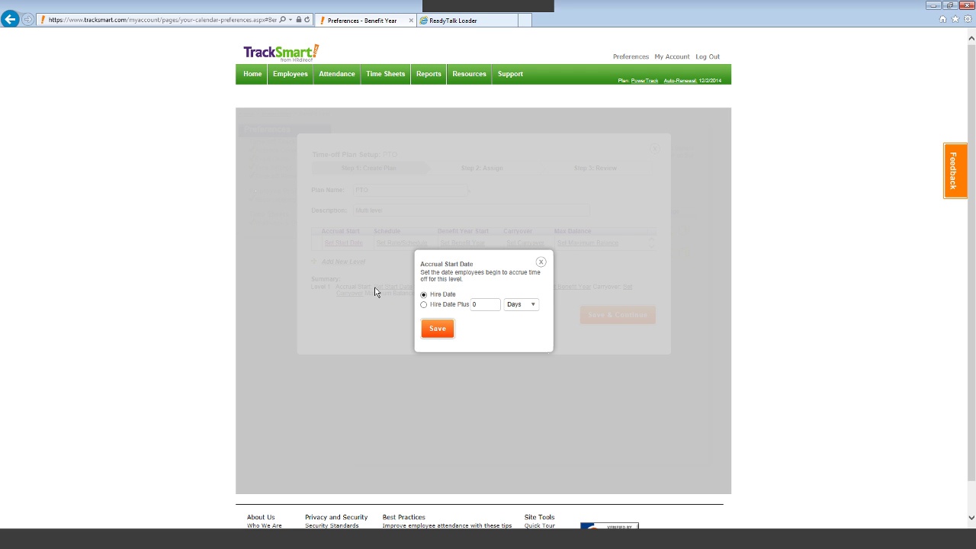
click(424, 305)
double_click(480, 305)
text(90)
click(530, 305)
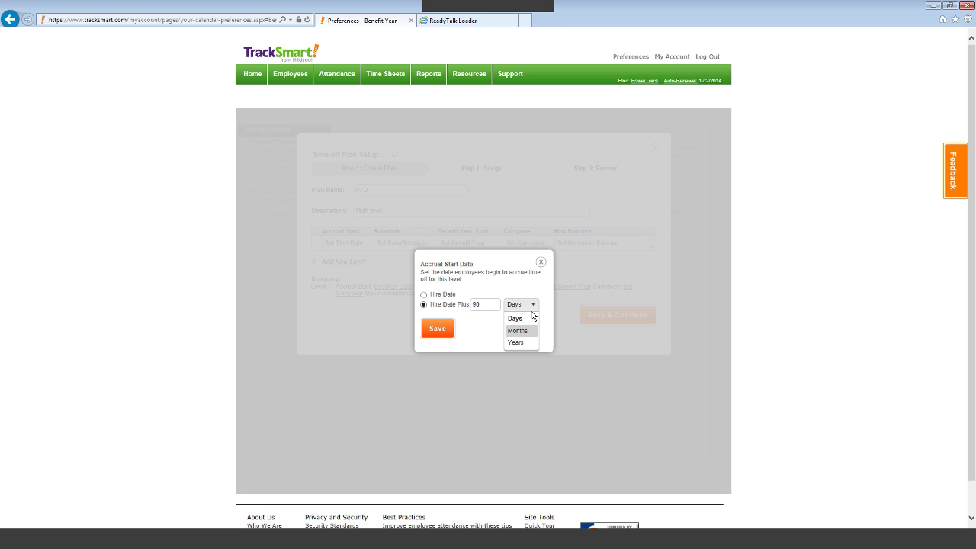
click(531, 318)
click(437, 328)
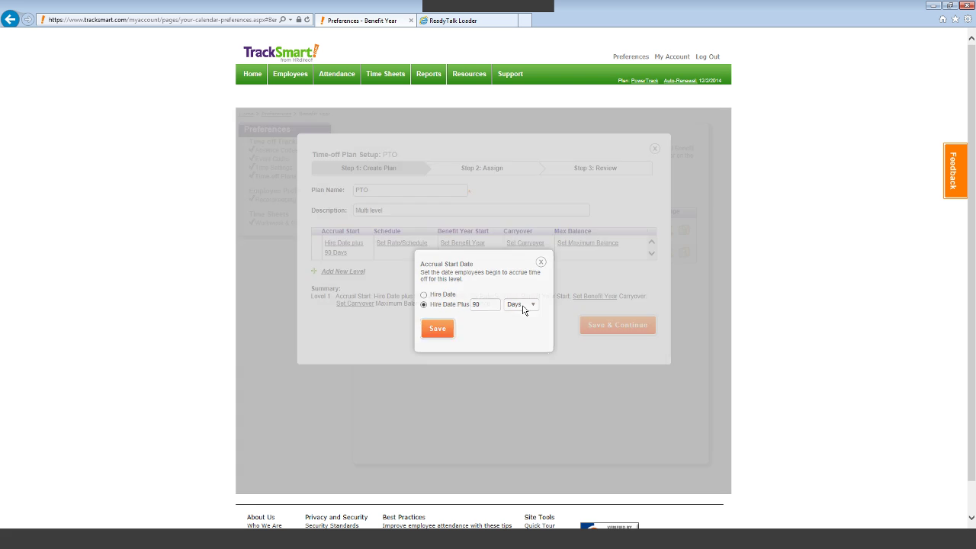
Set the PTO plan's first level to accrue 2 hours weekly on Sundays, with the benefit year starting January 1
click(395, 244)
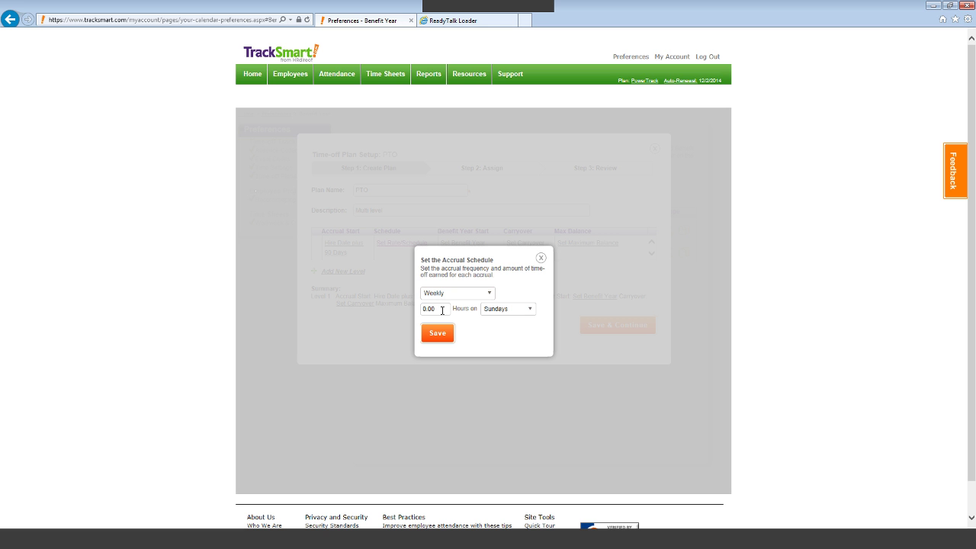
drag(442, 310, 422, 312)
text(2)
click(441, 332)
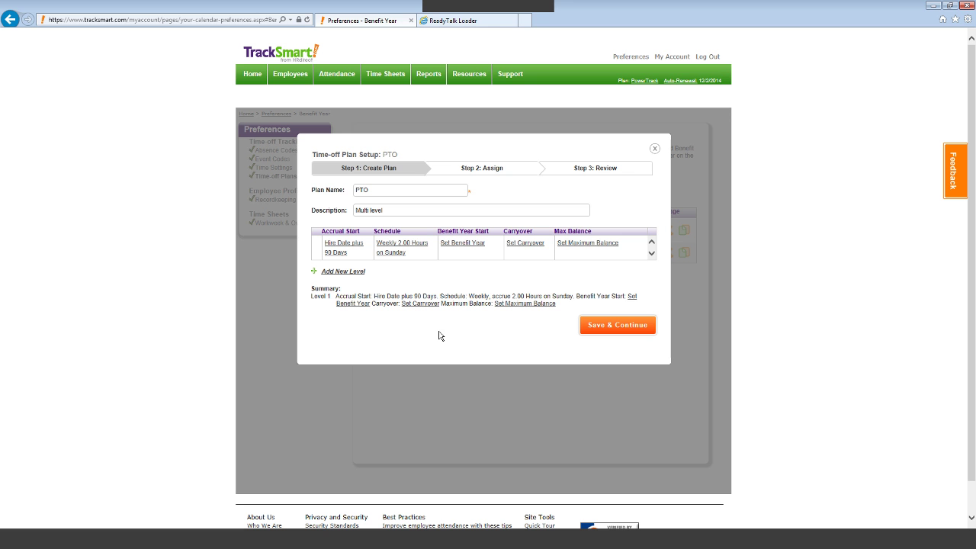
click(460, 242)
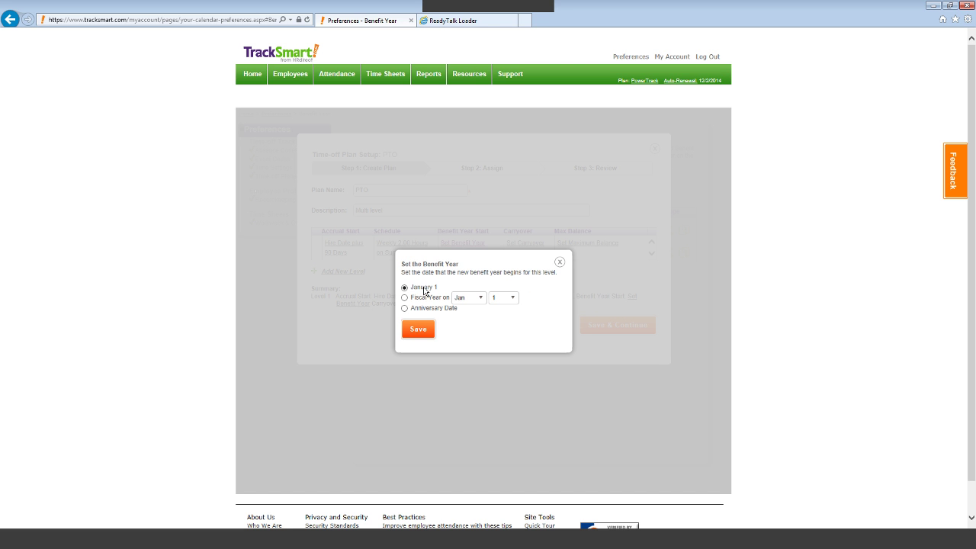
click(418, 329)
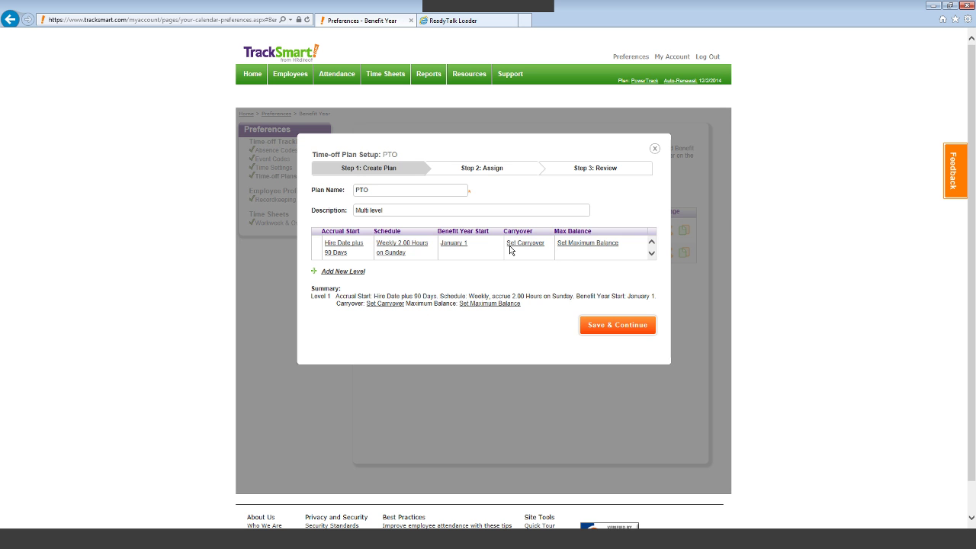
Disallow carryover for the PTO plan's first level and limit its maximum balance to 60 hours
click(510, 244)
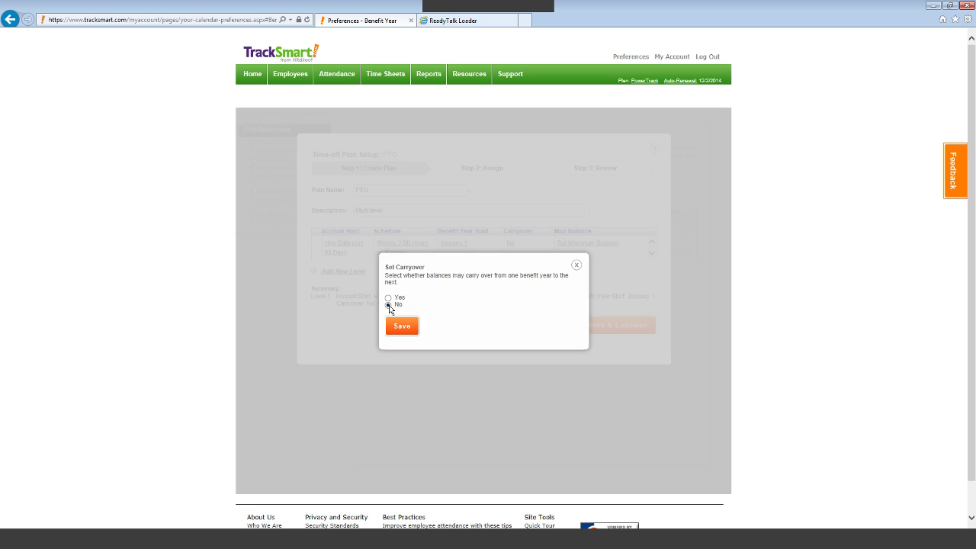
click(403, 326)
click(574, 245)
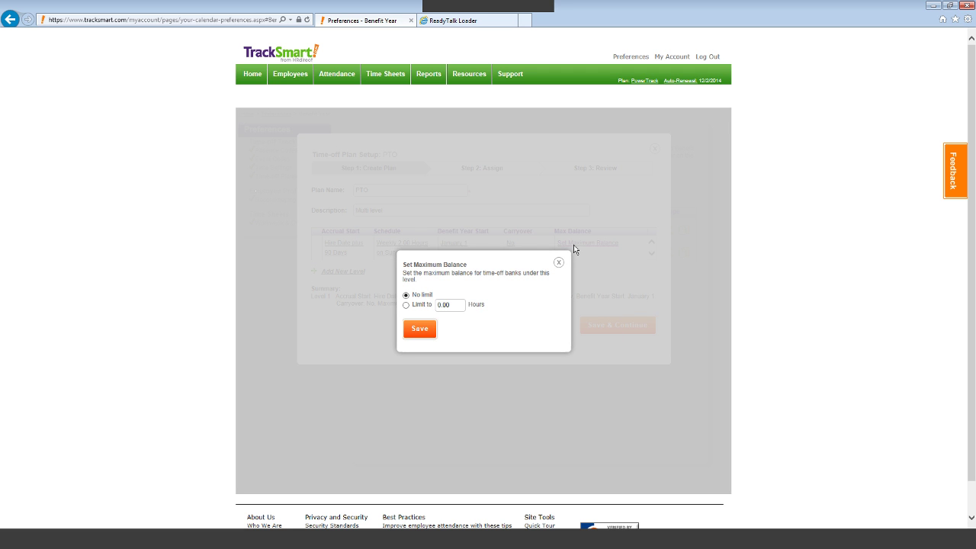
click(407, 305)
drag(450, 305, 436, 305)
text(60)
click(410, 329)
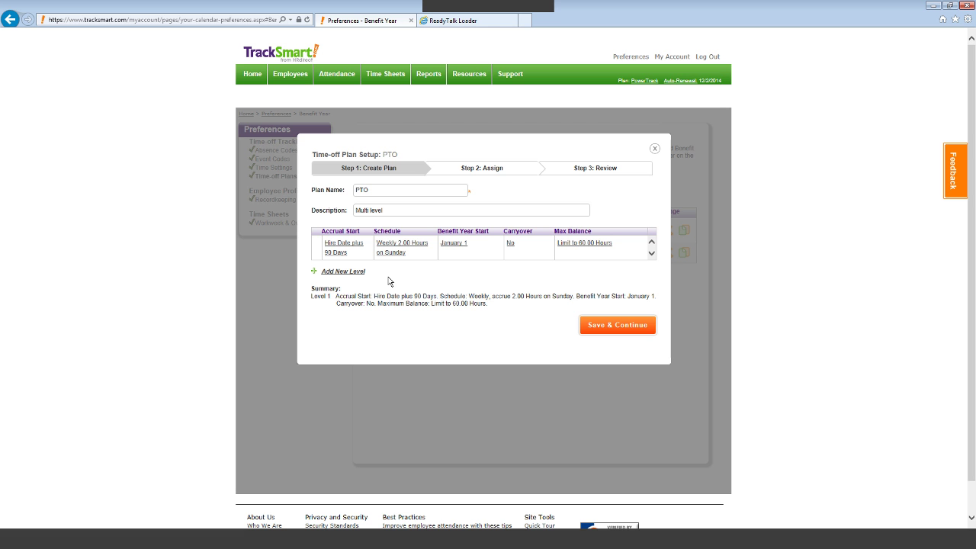
Add a second level to the PTO plan with accrual starting at the hire date plus 5 years
click(336, 272)
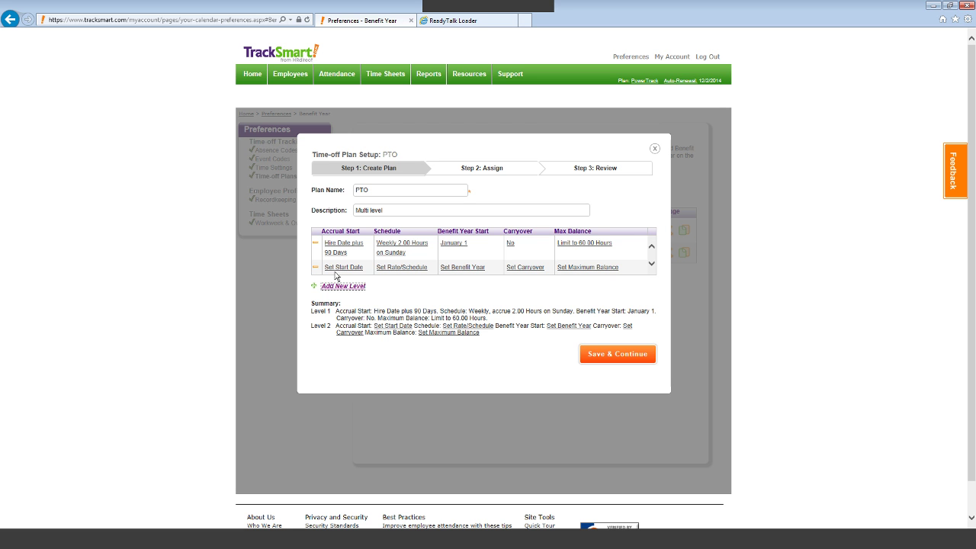
click(339, 262)
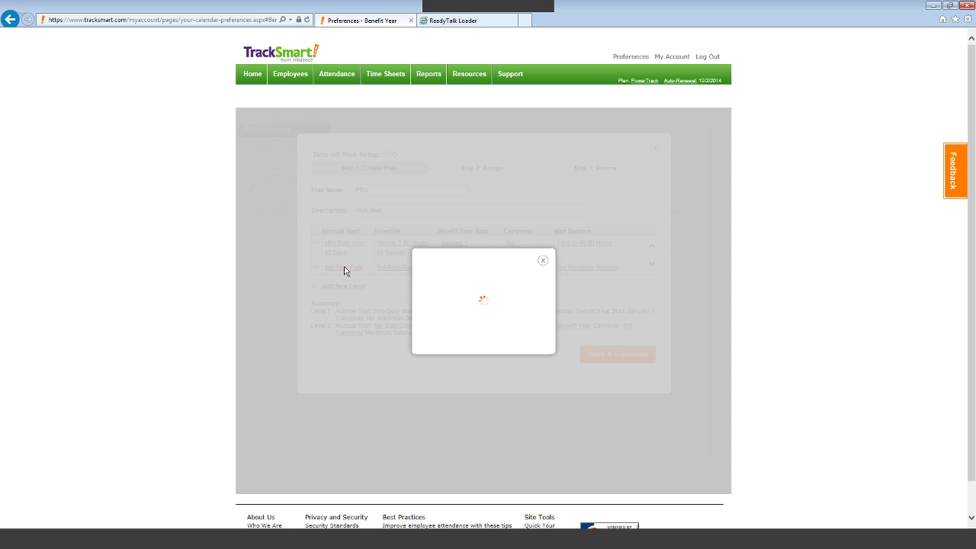
click(424, 305)
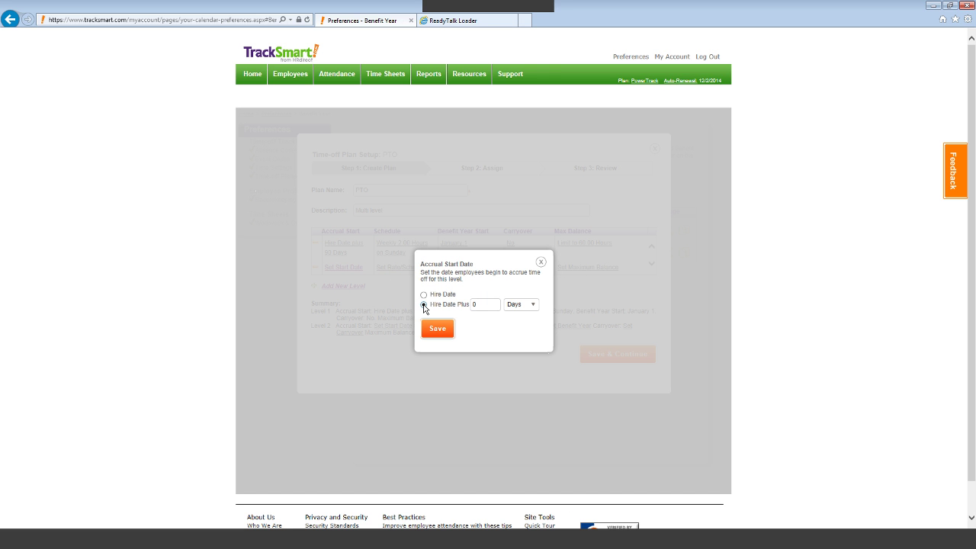
double_click(485, 308)
text(5)
key(Tab)
key(Down)
click(521, 342)
click(448, 328)
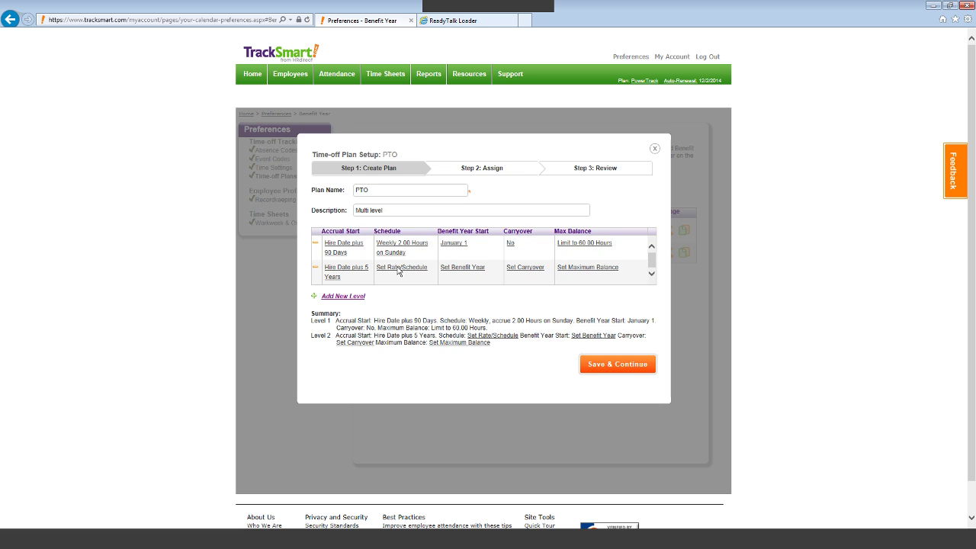
Set the second level to accrue 3 hours weekly on Sundays, with the benefit year starting January 1
click(398, 268)
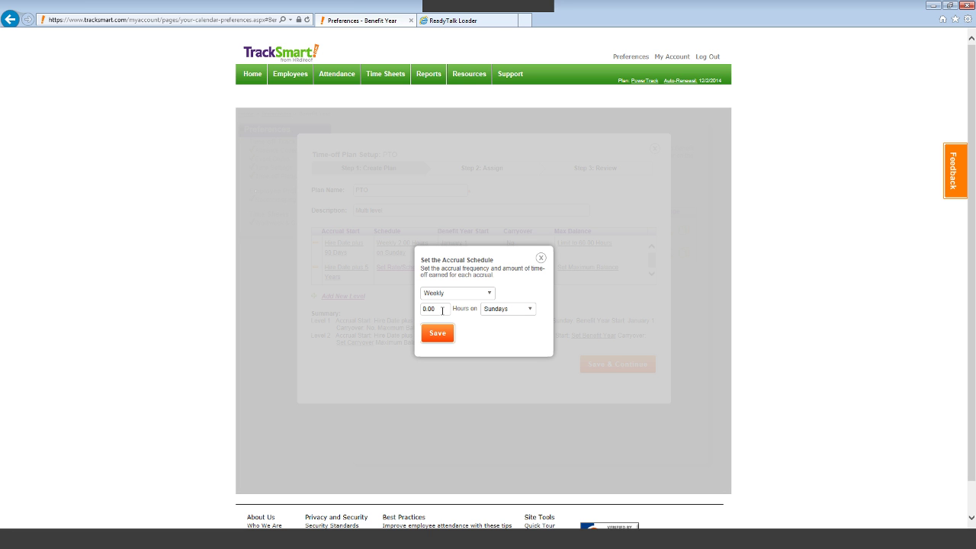
double_click(442, 310)
text(3)
click(437, 333)
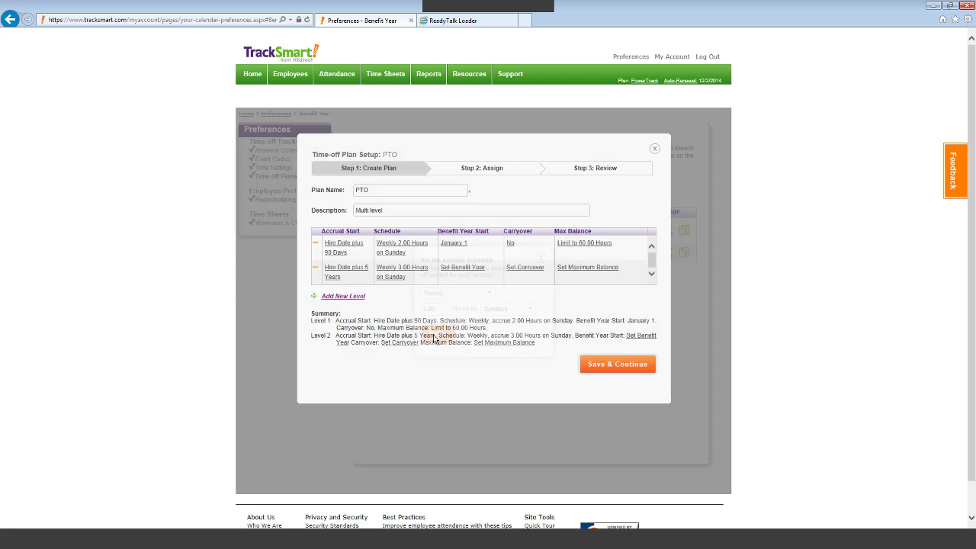
click(457, 267)
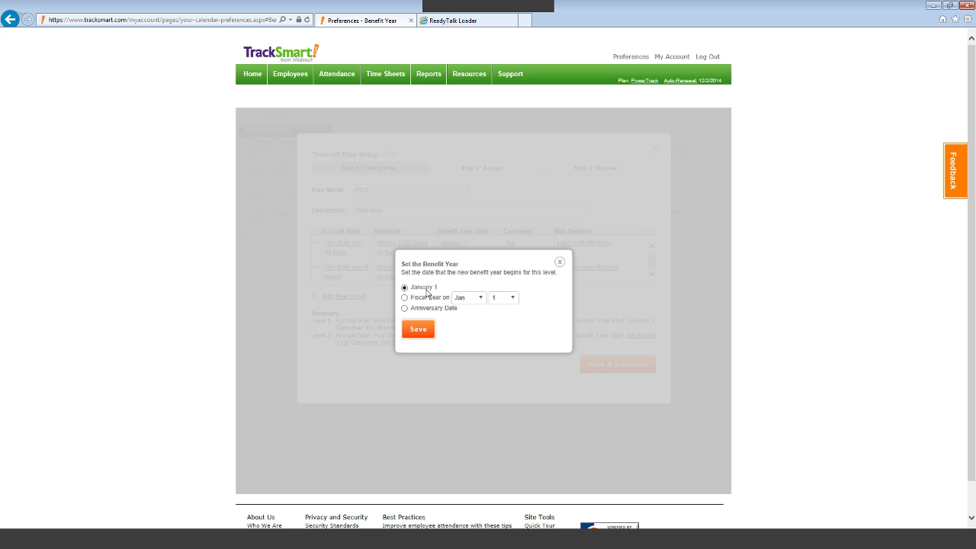
click(419, 336)
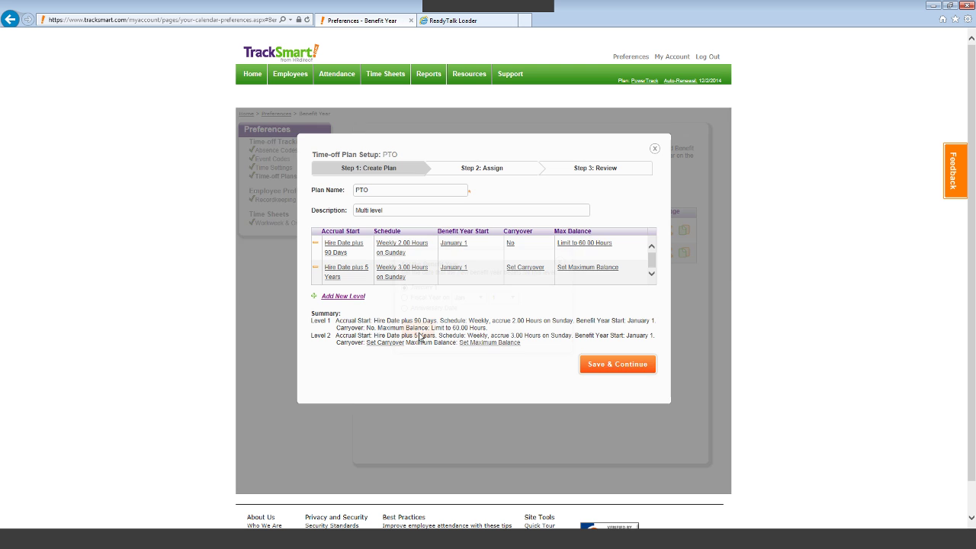
Disallow carryover for the second level and limit its maximum balance to 100 hours
click(526, 271)
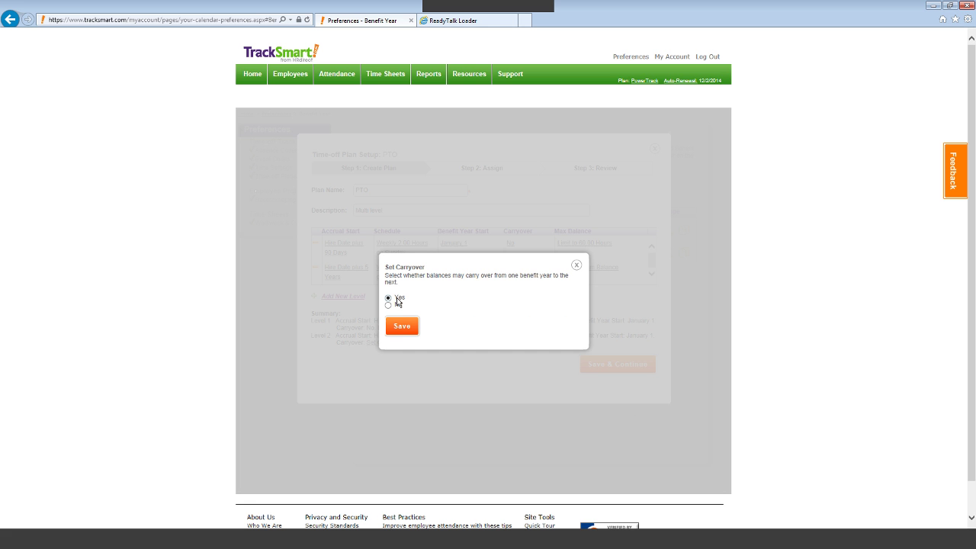
click(399, 326)
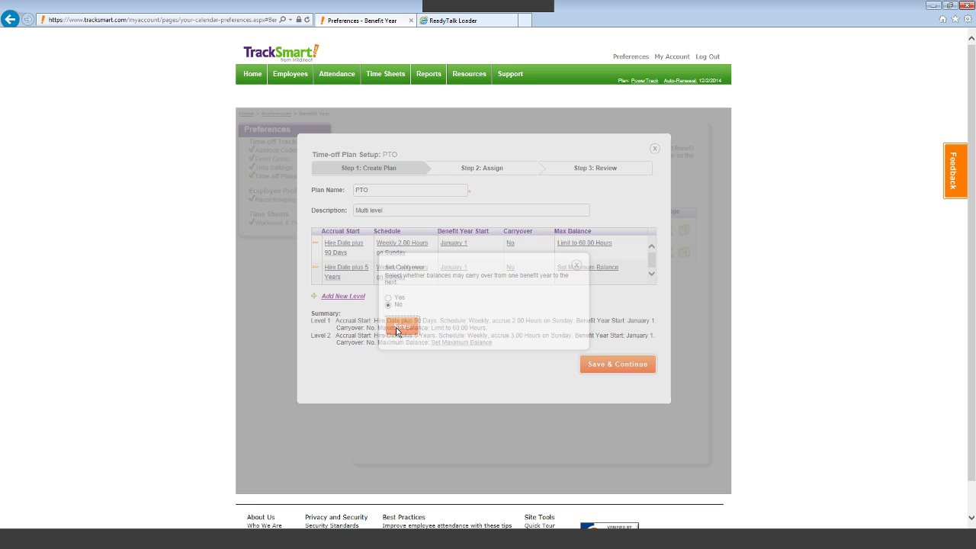
click(596, 271)
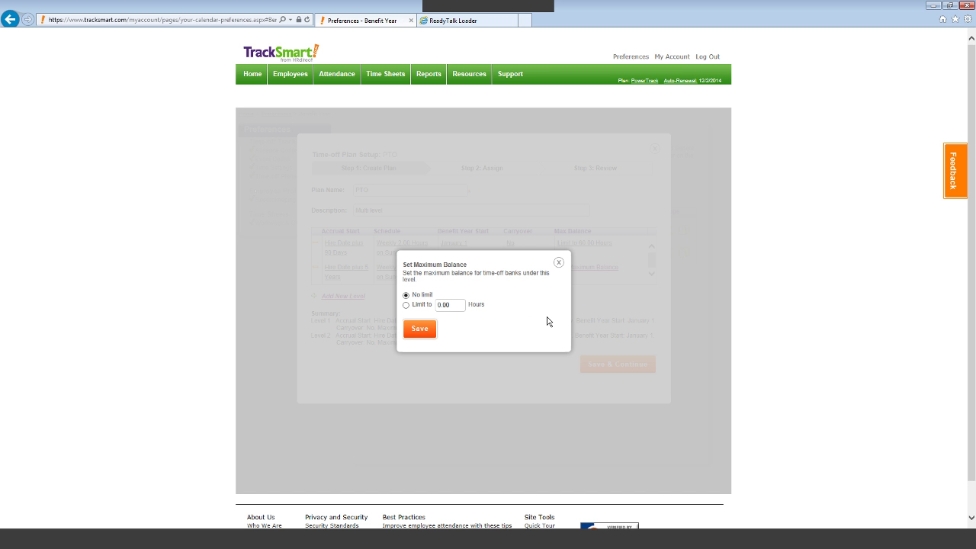
click(407, 305)
double_click(453, 305)
text(100.00)
click(420, 328)
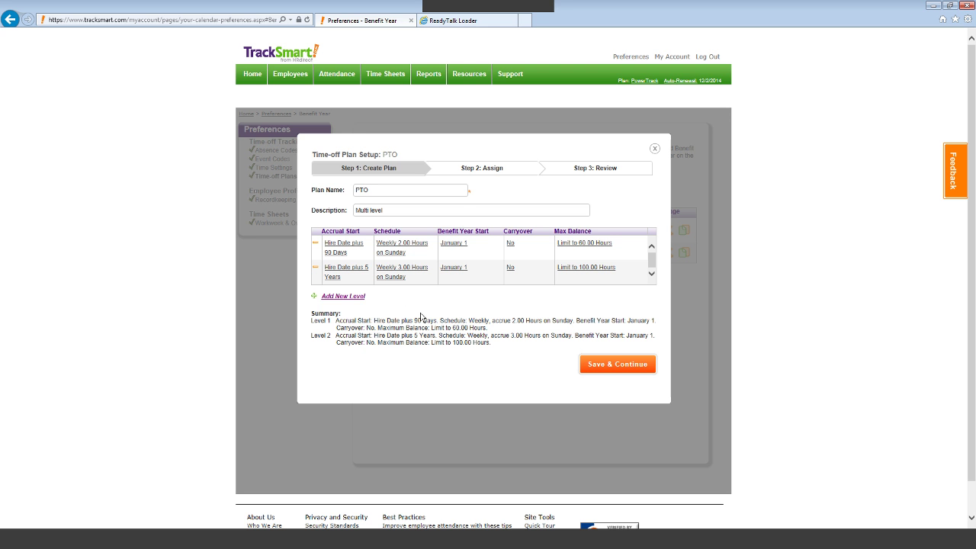
Add a third level to the PTO plan with accrual starting at the hire date plus 10 years
click(350, 297)
click(339, 293)
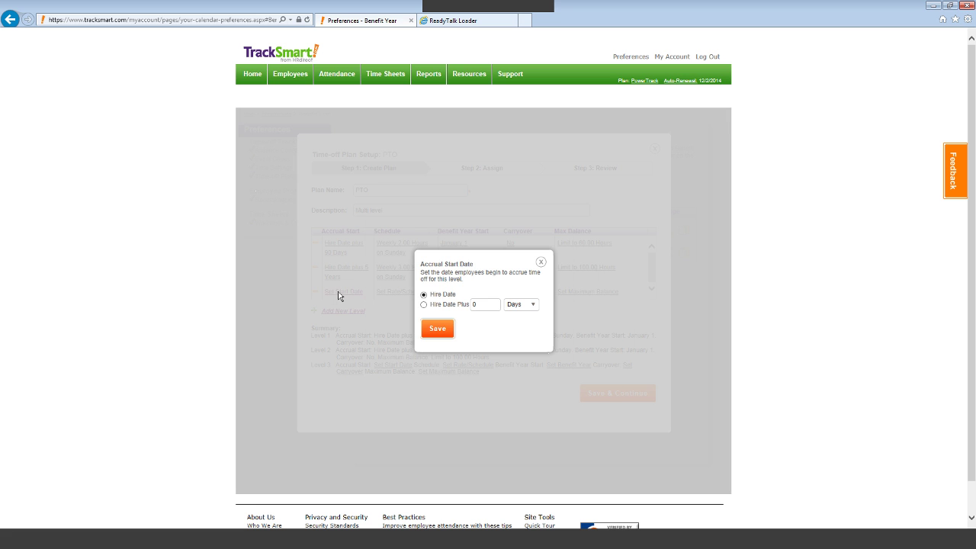
click(424, 305)
double_click(481, 306)
text(10)
click(531, 306)
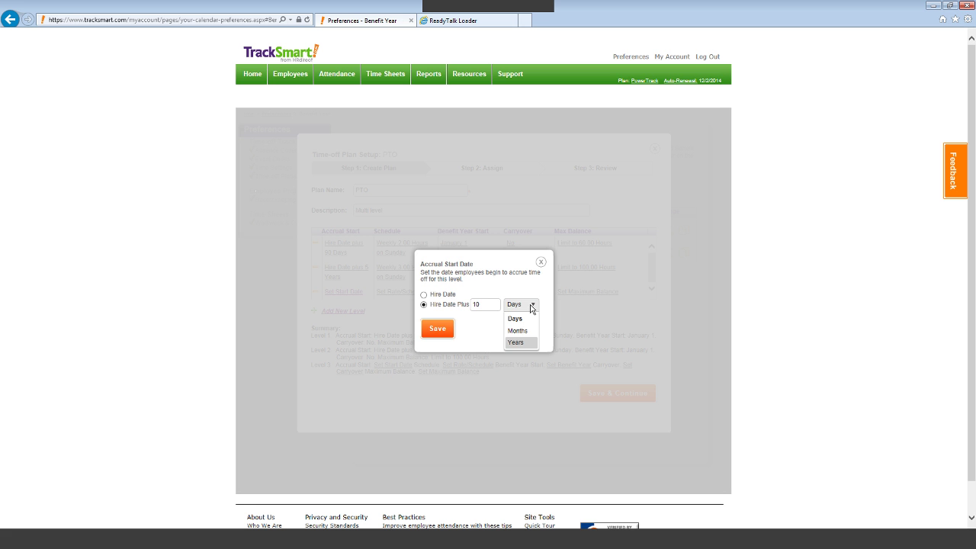
click(517, 342)
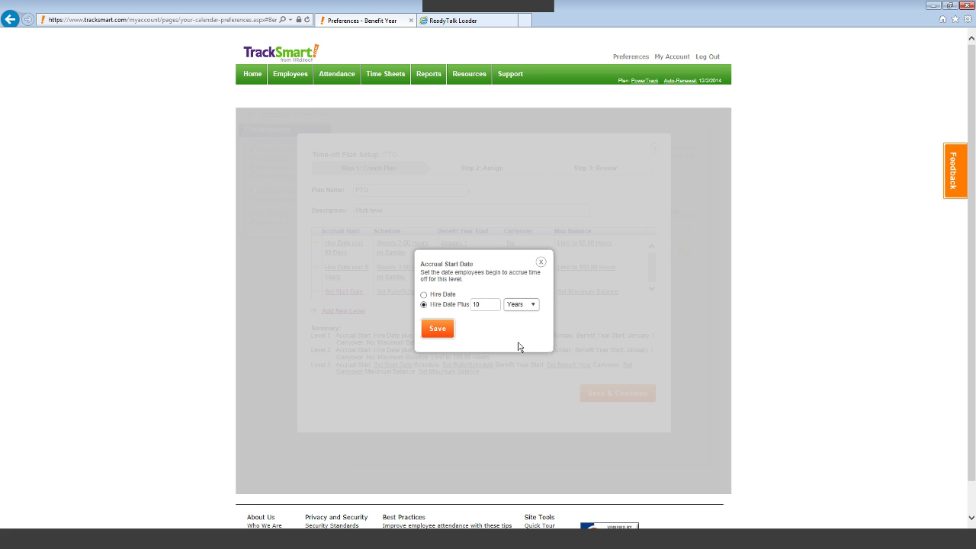
click(430, 332)
Set the third level to accrue 4 hours weekly on Sundays, with the benefit year starting January 1
click(391, 294)
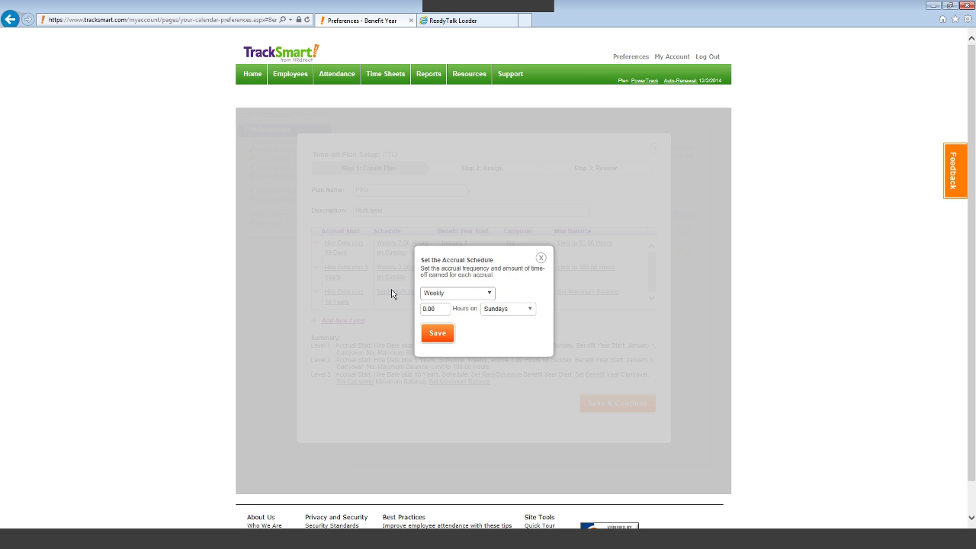
drag(435, 308, 422, 310)
text(4)
click(437, 334)
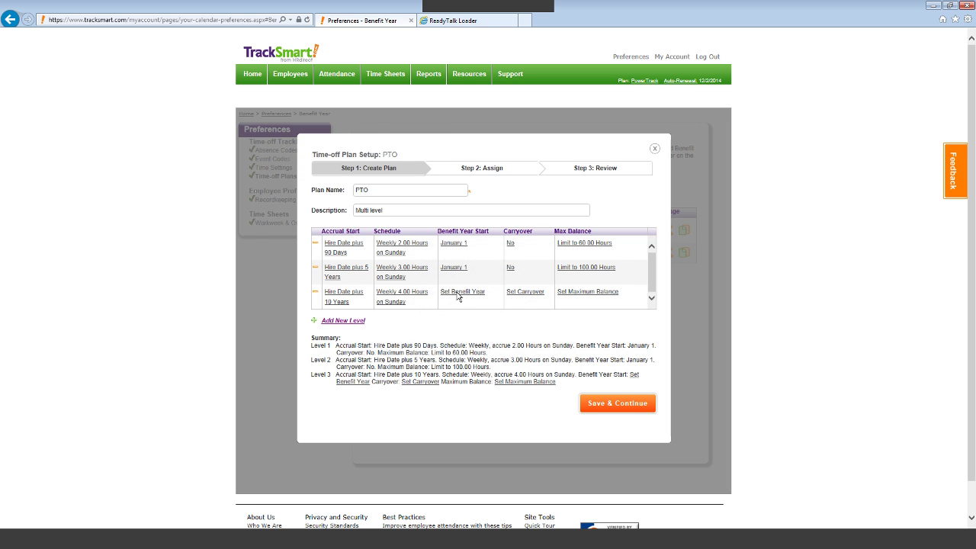
click(458, 295)
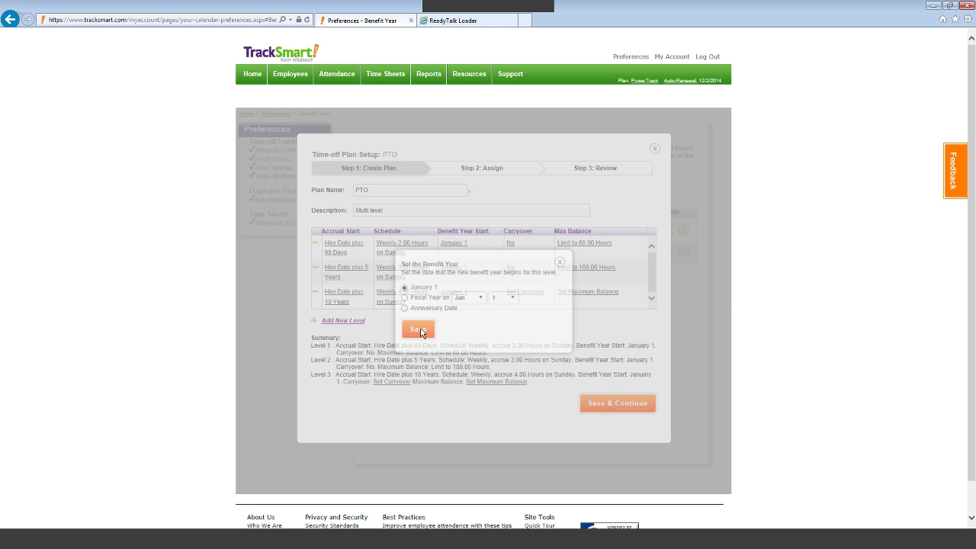
click(418, 329)
Disallow carryover for the third level and limit its maximum balance to 120 hours
click(522, 298)
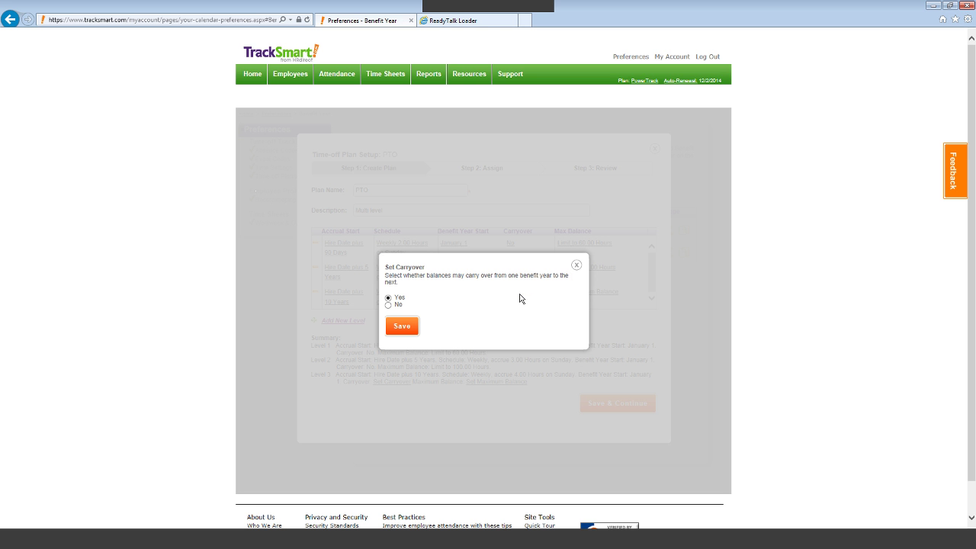
click(388, 305)
click(401, 325)
click(563, 294)
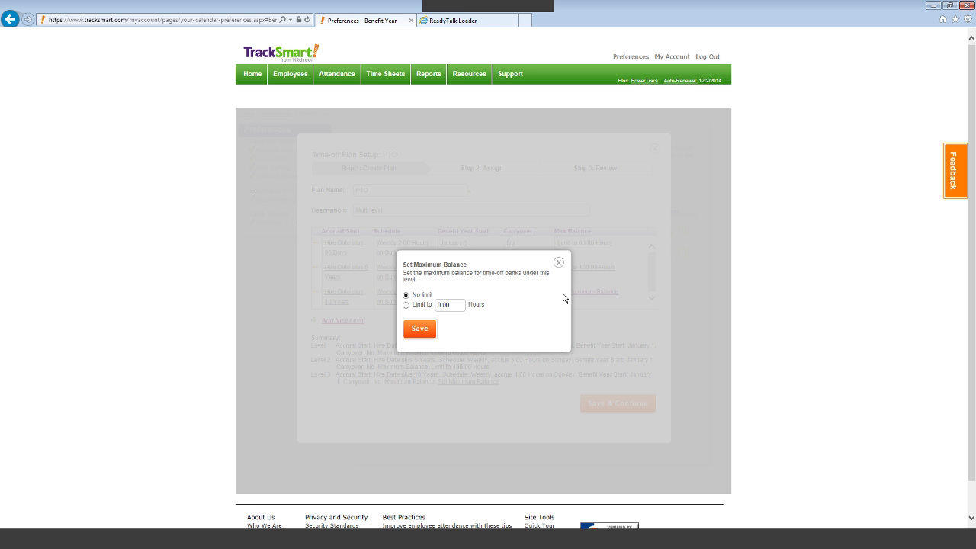
click(406, 306)
double_click(442, 305)
text(120)
click(420, 328)
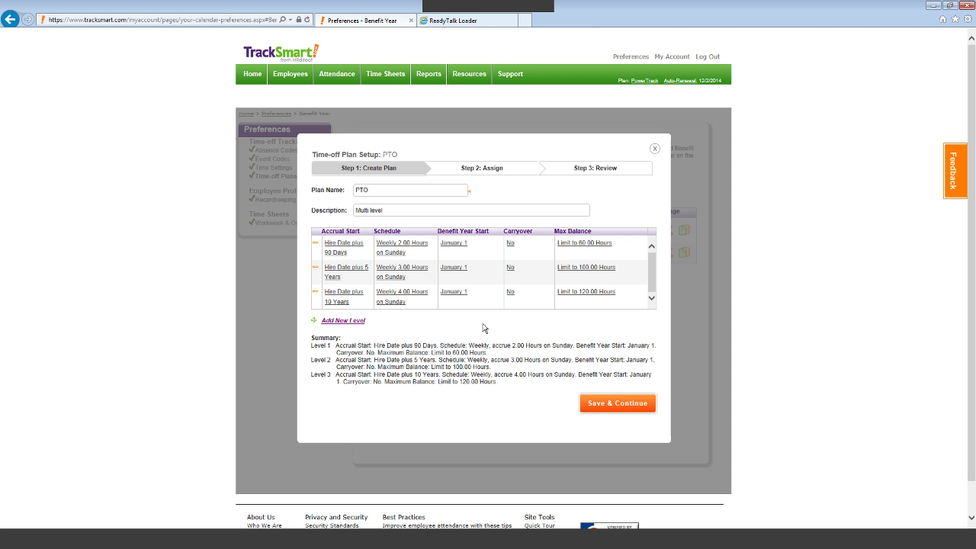
Save the three-level PTO plan without assigning it to any employees or time-off banks
click(595, 408)
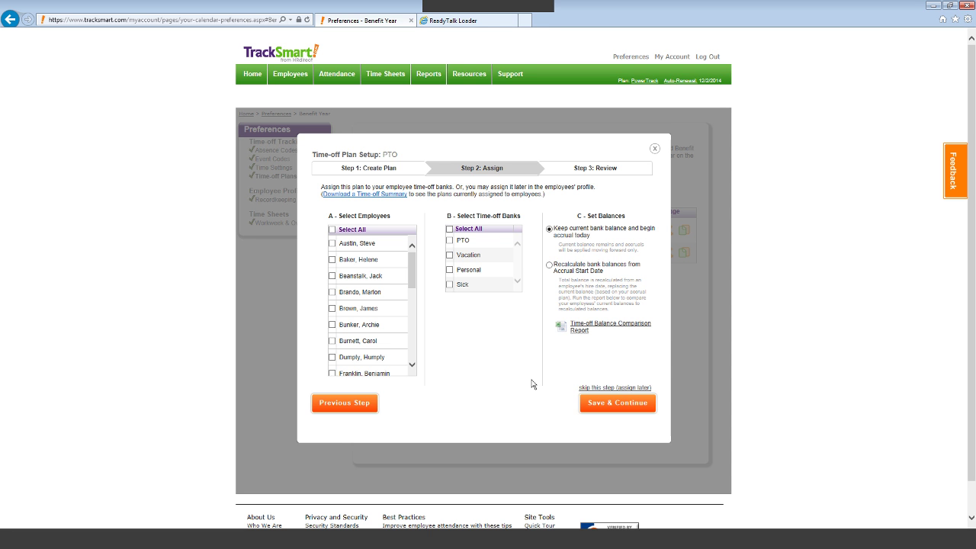
click(608, 405)
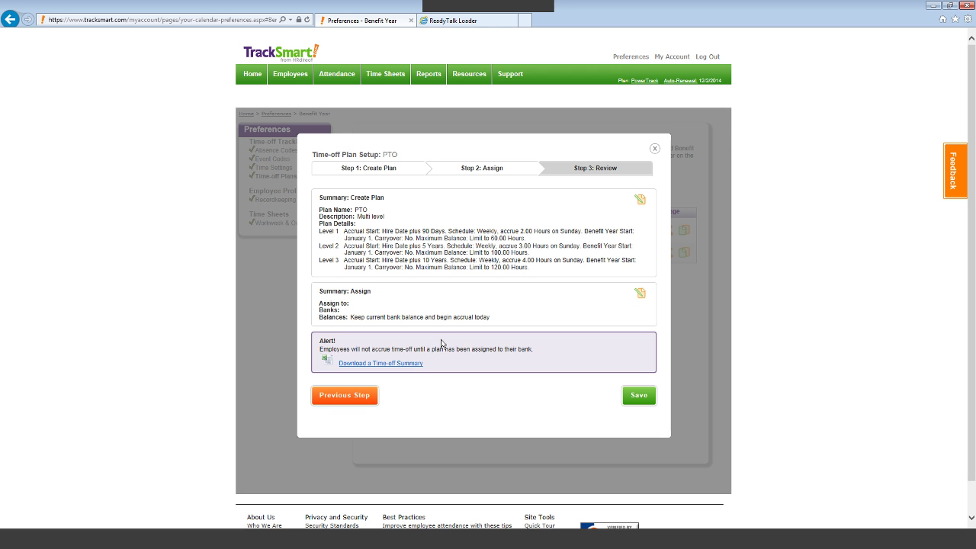
click(634, 397)
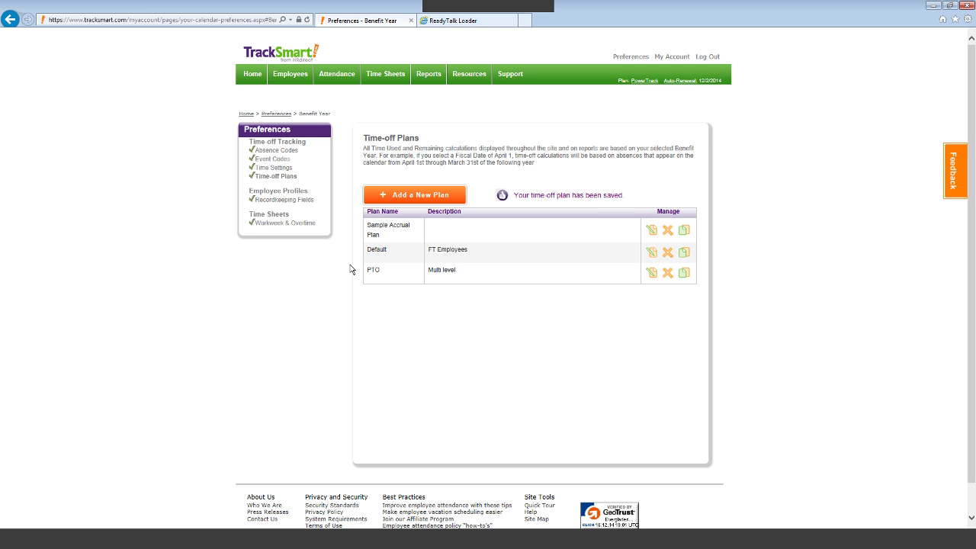
Open the time-off plans in the profile of the fourth employee listed in the directory
click(285, 74)
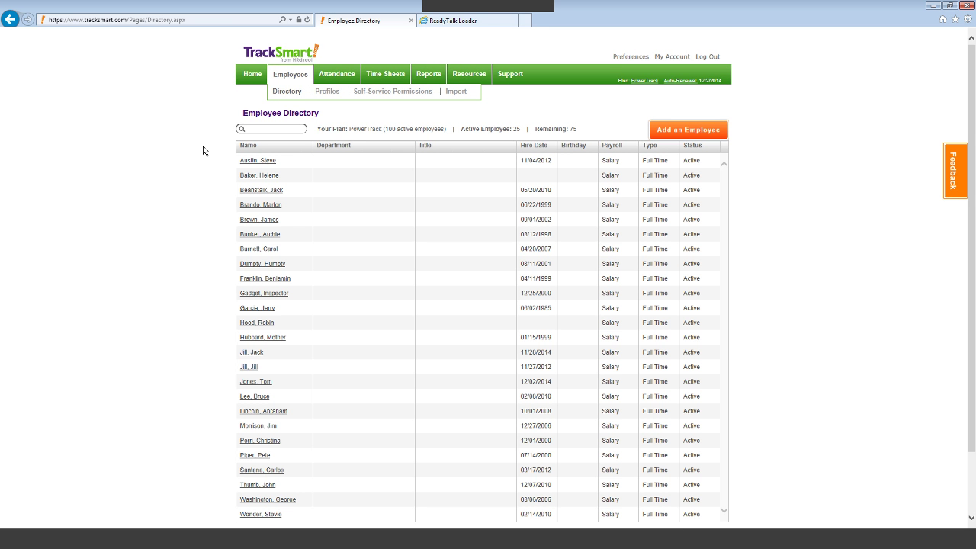
click(253, 206)
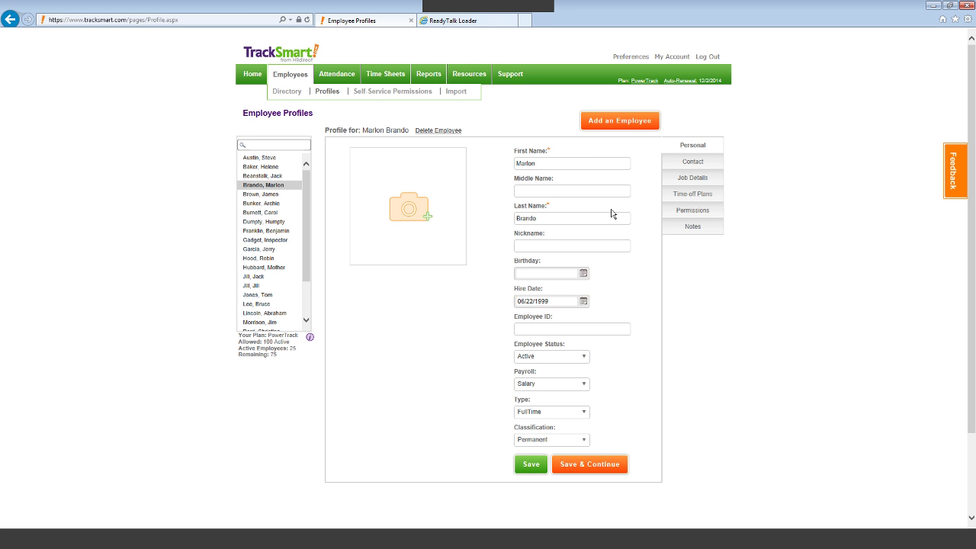
click(702, 198)
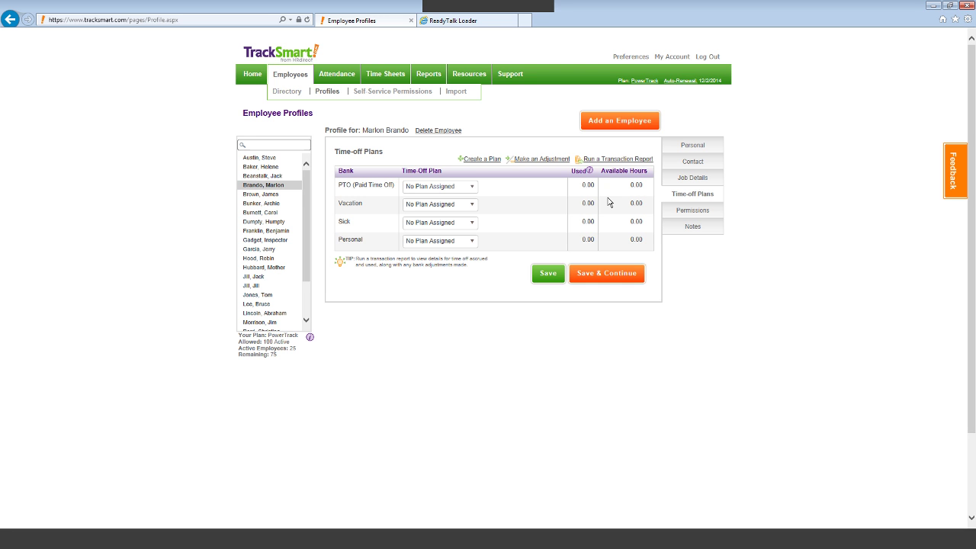
Start a balance adjustment for this employee that adds 50 hours to the PTO bank
click(542, 160)
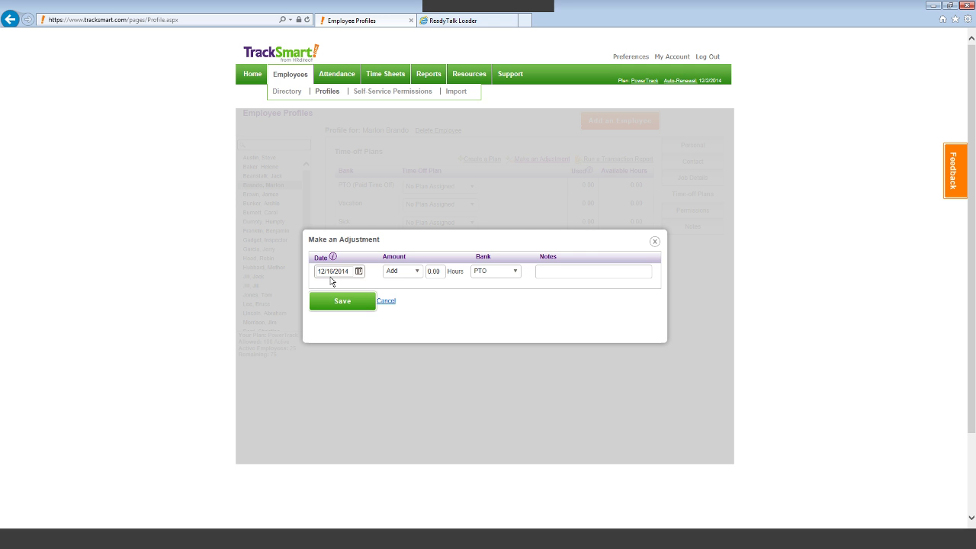
click(411, 273)
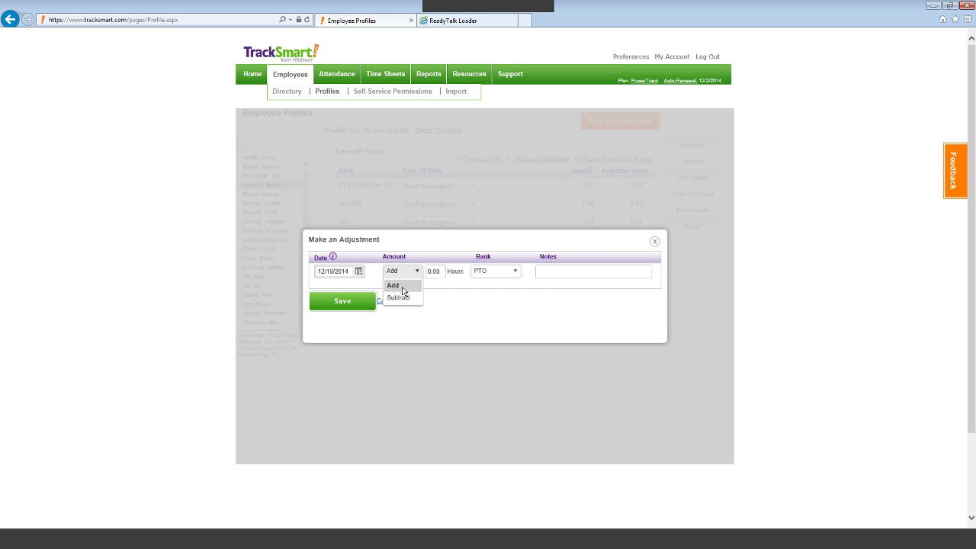
click(403, 286)
click(441, 270)
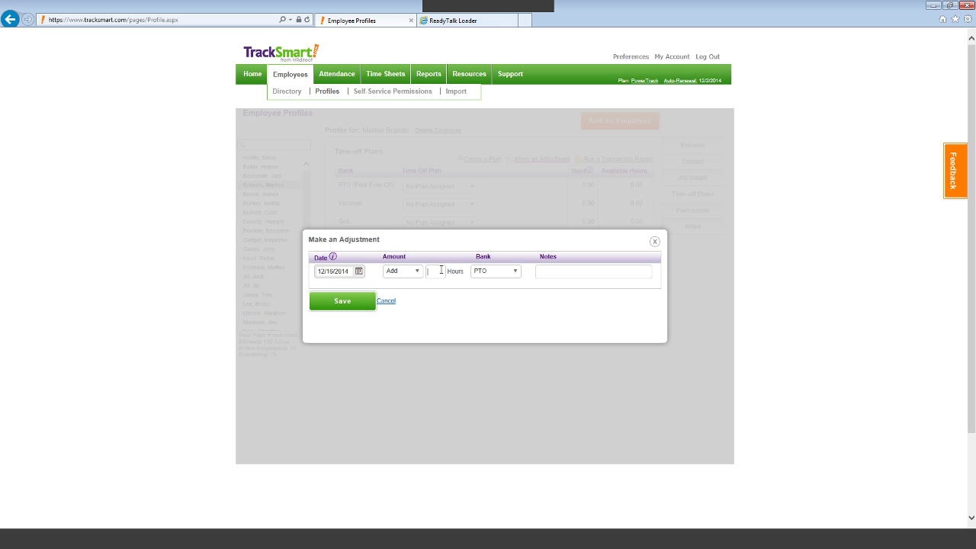
text(50)
click(506, 272)
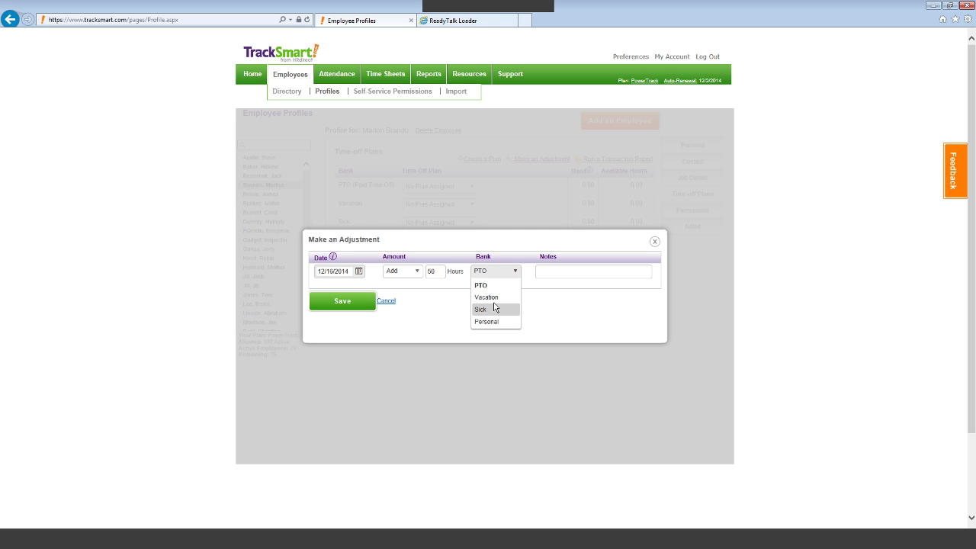
click(501, 273)
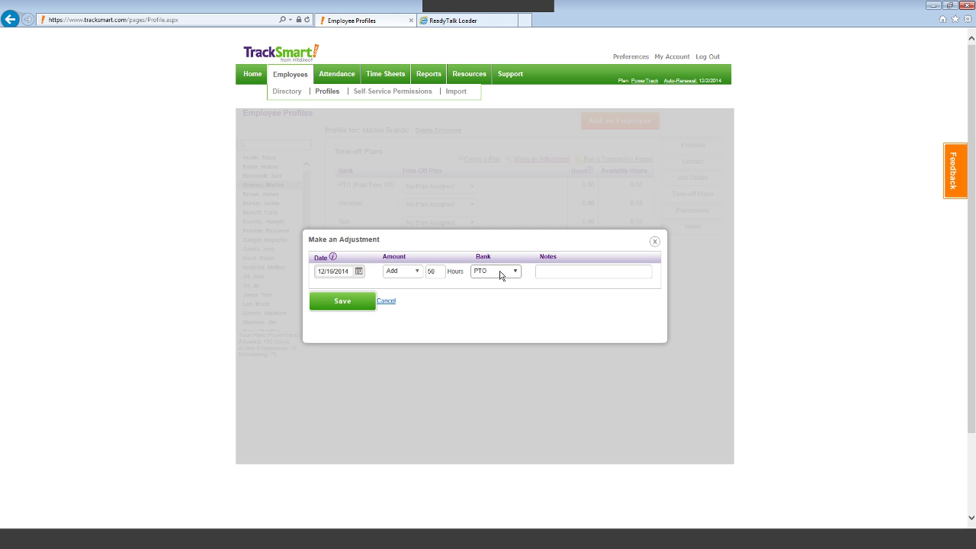
Add the note "setting yearly balance" to the adjustment and save it
click(544, 272)
text(sett)
text(in)
text(g teay)
key(BackSpace)
text(r)
key(BackSpace)
key(BackSpace)
key(BackSpace)
text(year)
text(ly s)
text( balance)
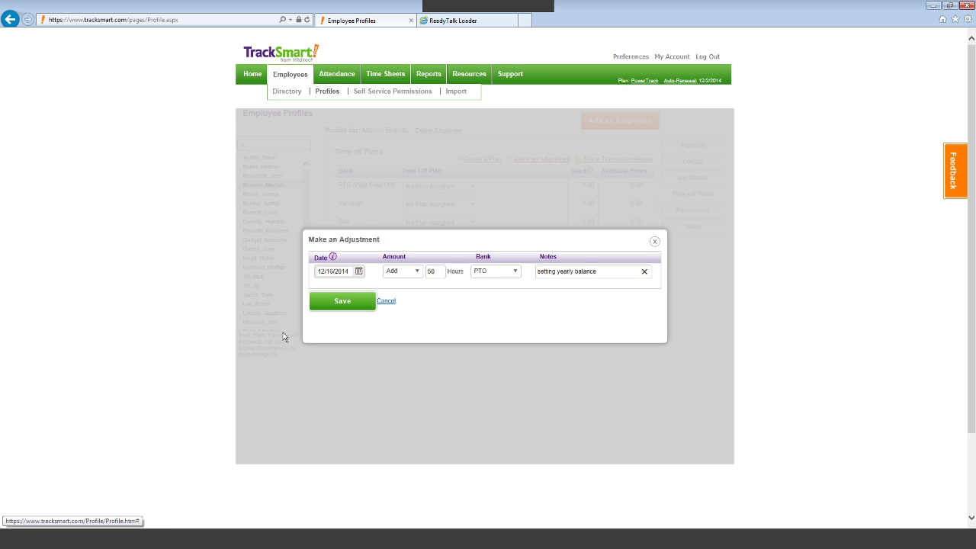
click(331, 305)
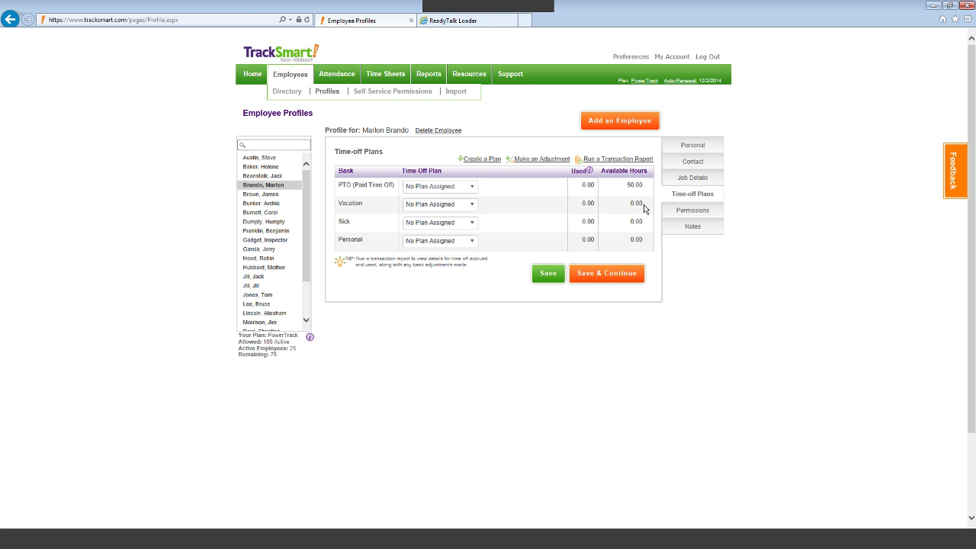
Assign the PTO plan to the employee's PTO bank with the Recalculate balance option and save the assignment
click(472, 187)
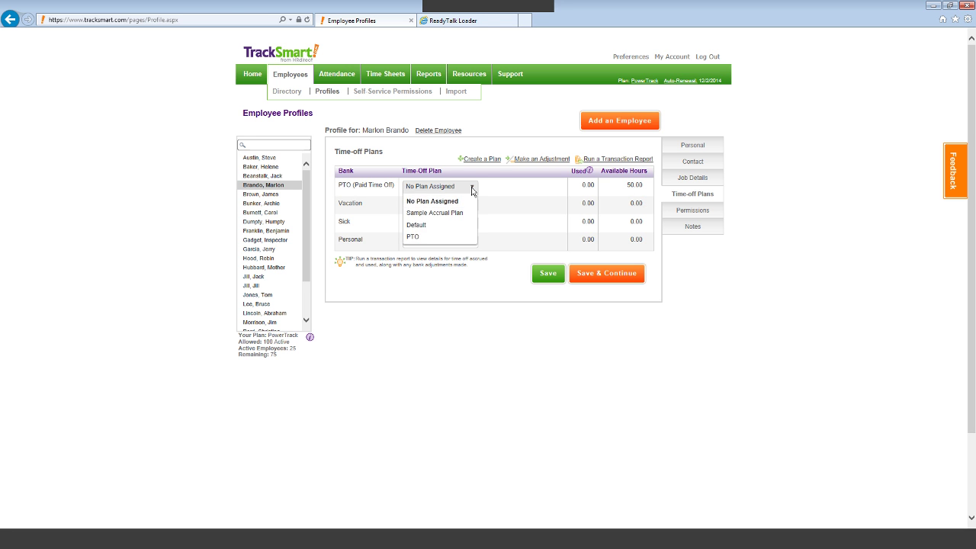
click(421, 237)
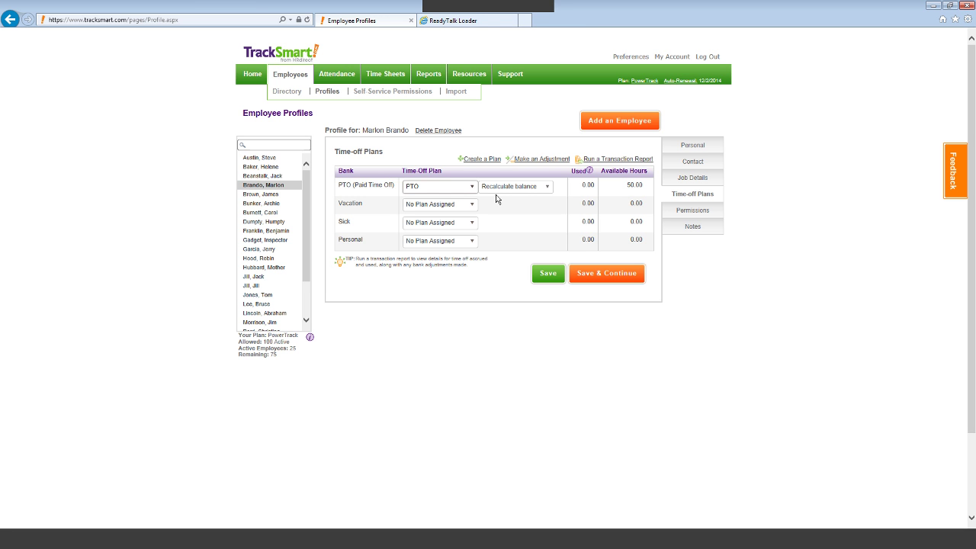
click(546, 188)
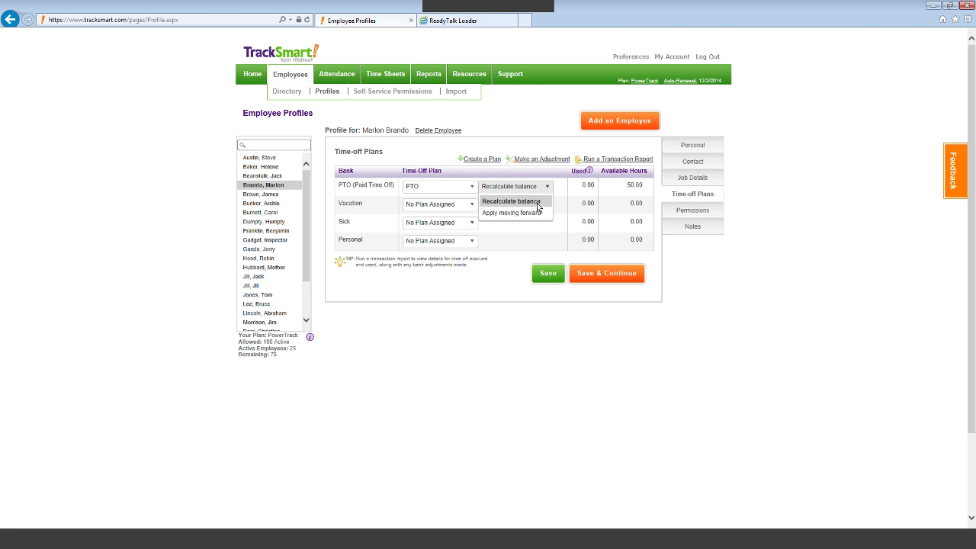
click(537, 202)
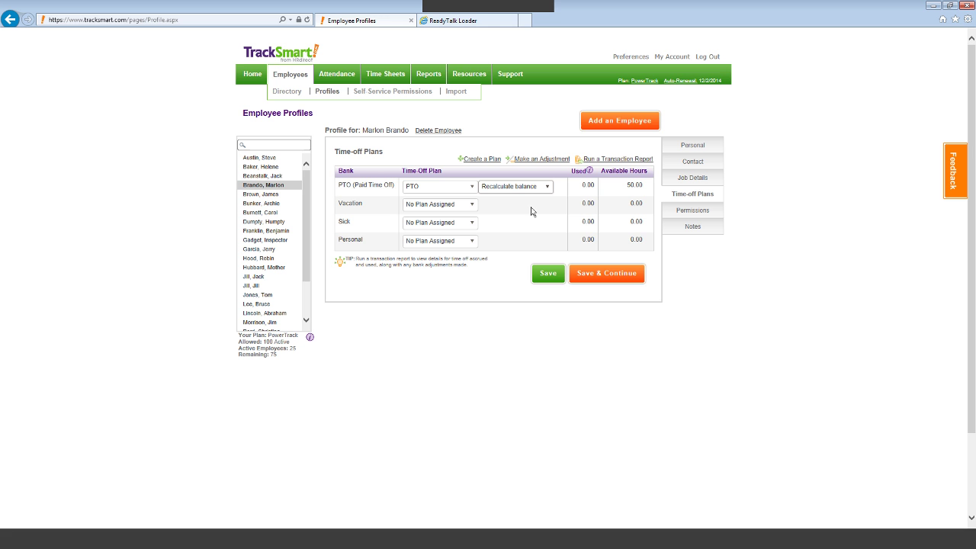
click(539, 280)
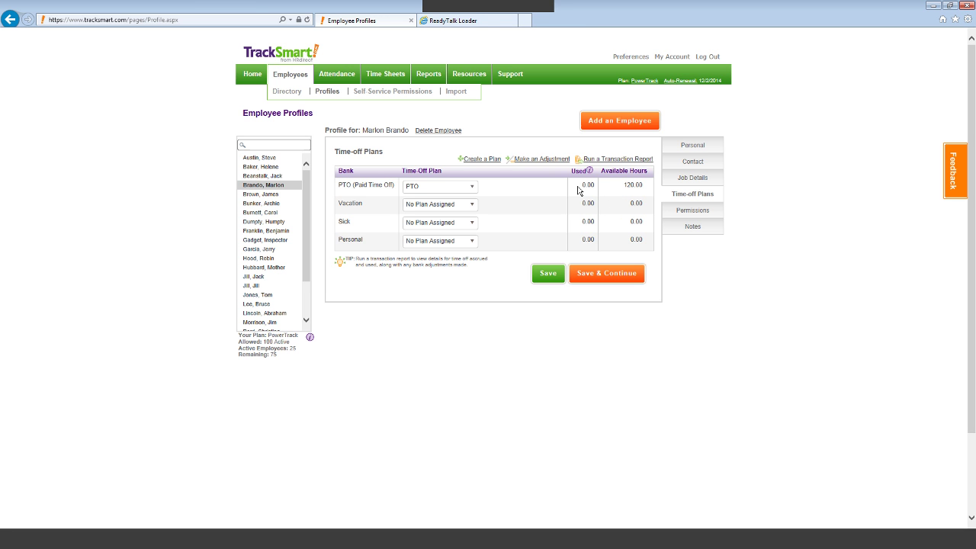
Run a Transaction Detail report for this employee as a PDF, using the Current Year date range
drag(578, 190, 588, 191)
click(607, 207)
click(616, 160)
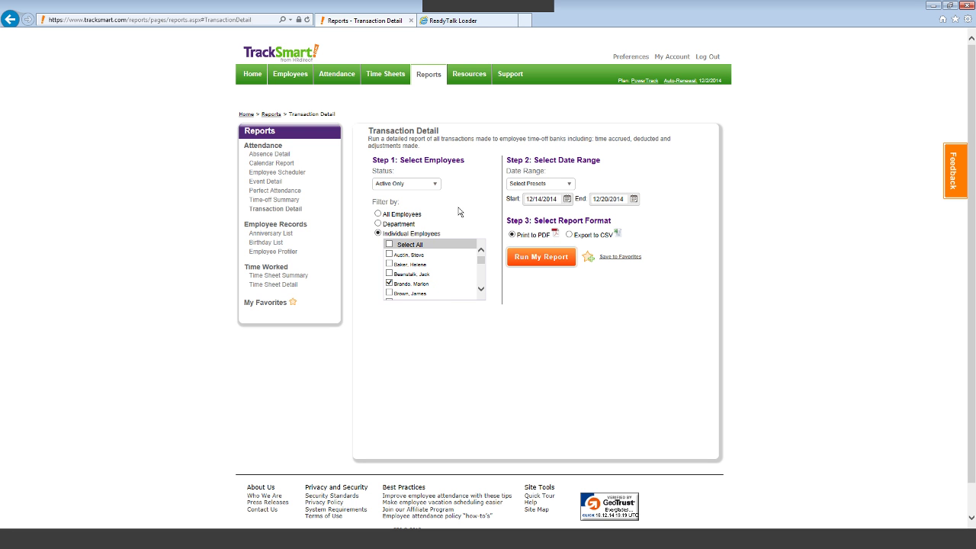
click(511, 186)
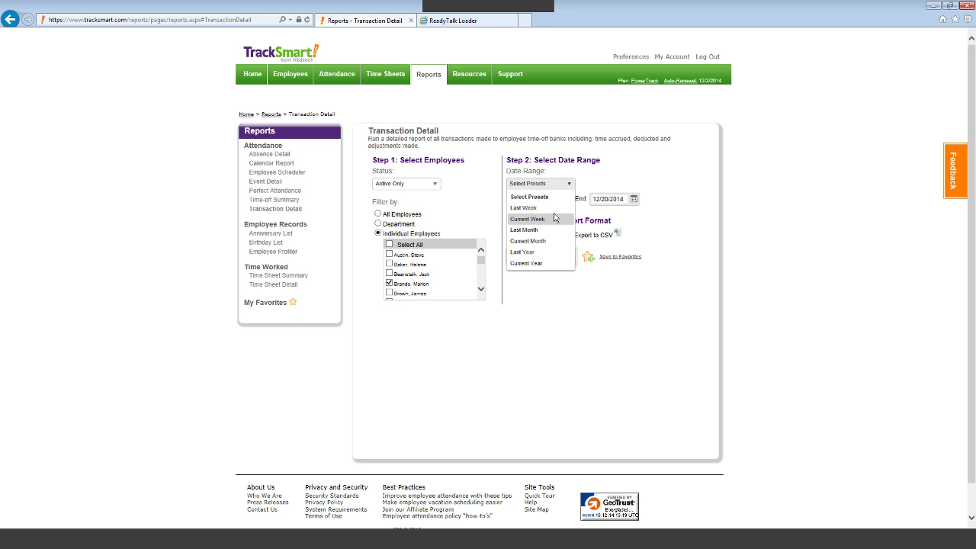
click(560, 281)
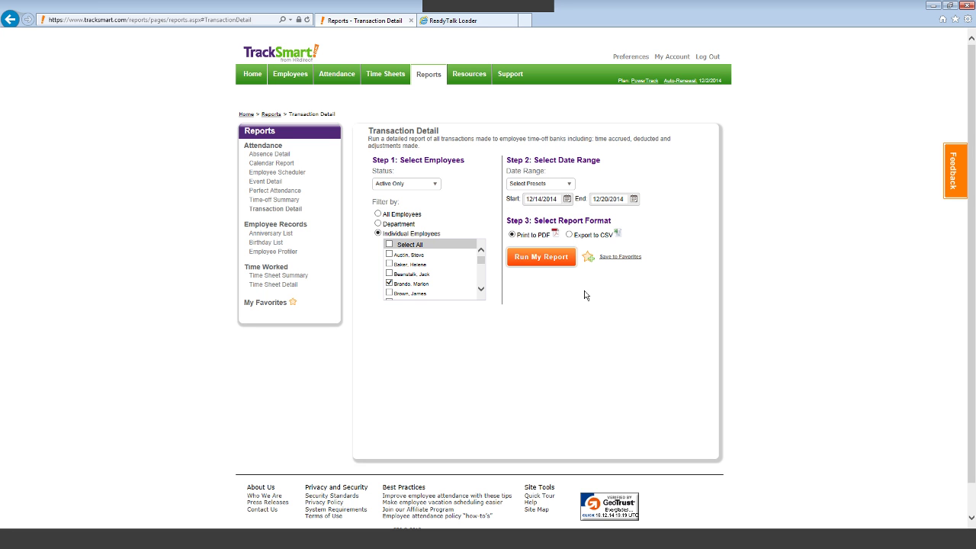
click(549, 184)
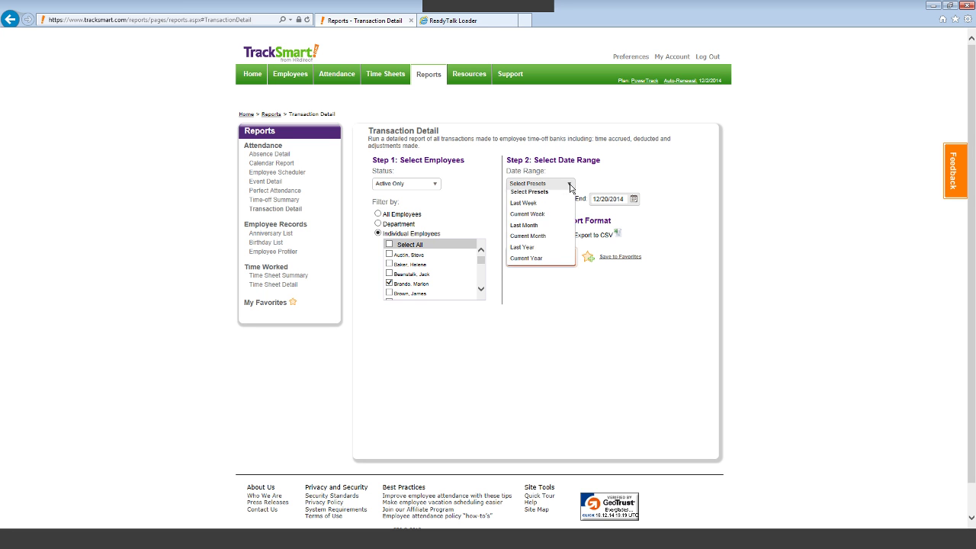
click(545, 263)
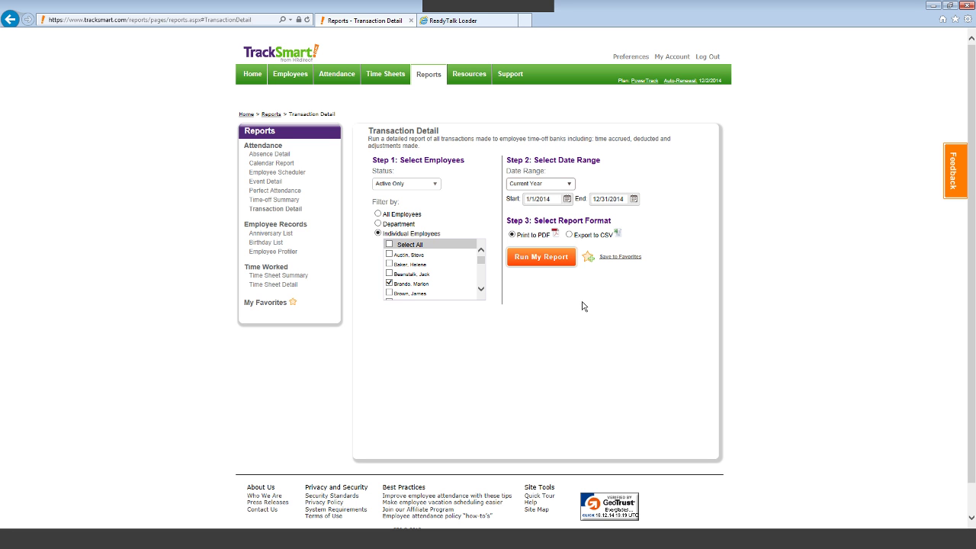
click(536, 261)
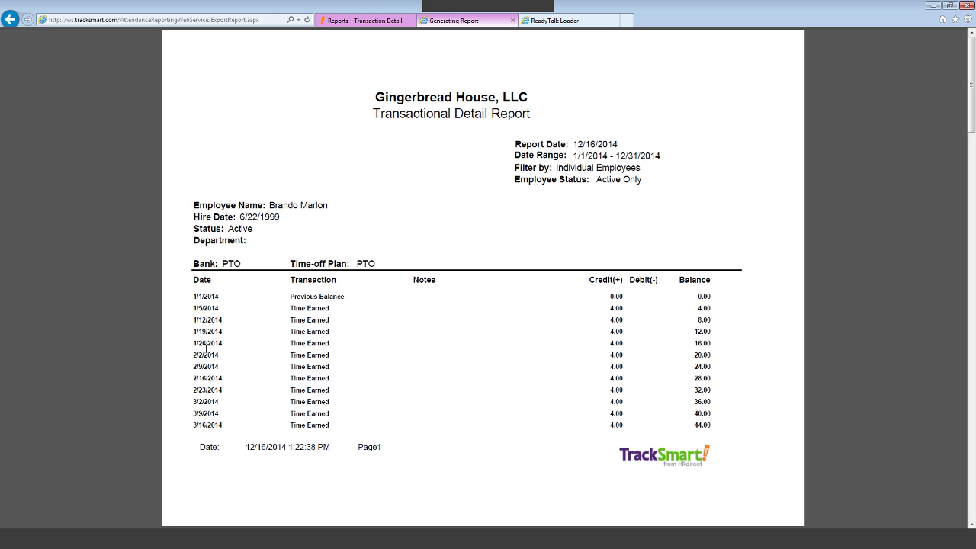
Examine the report's PTO accruals and limit deductions, then the balance adjustment's date, note and credit, and the total balance
scroll(206, 349, down, 5)
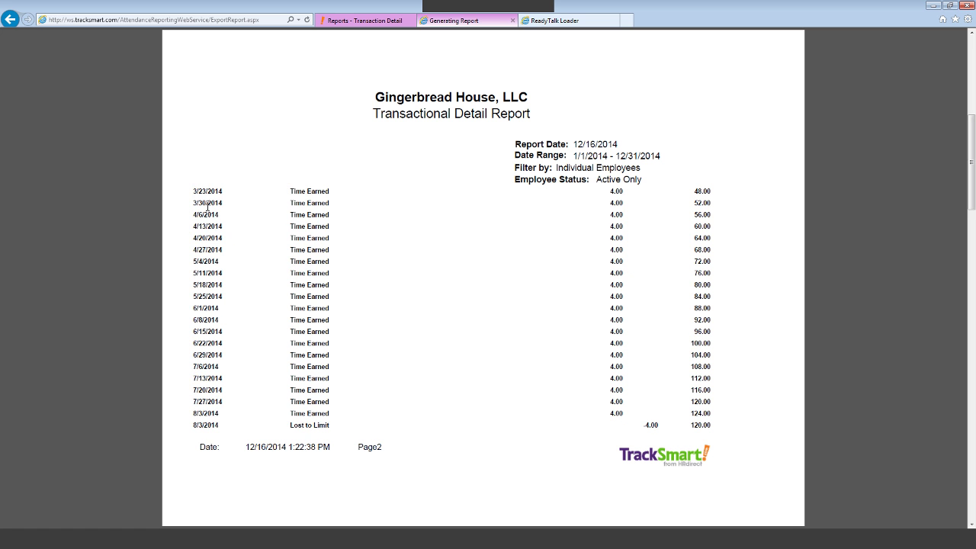
scroll(211, 344, down, 5)
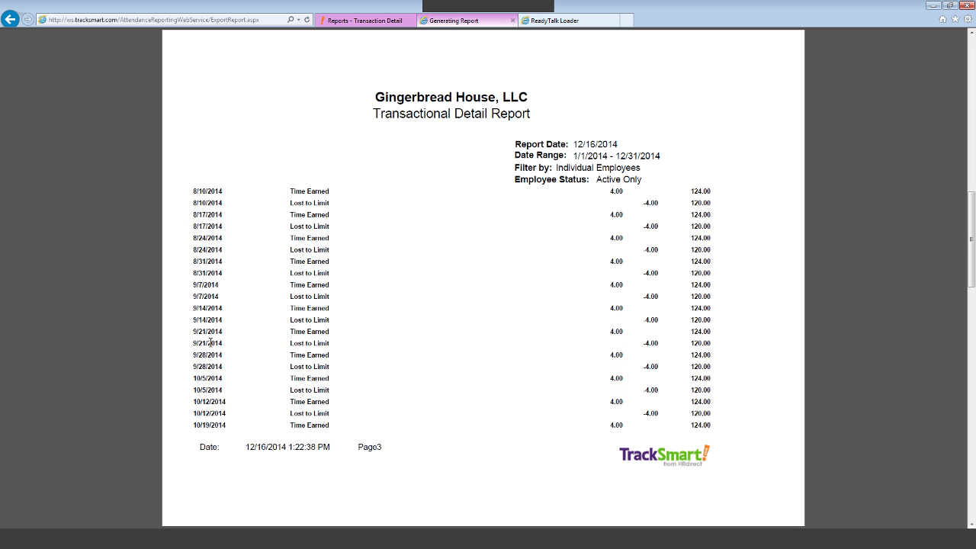
scroll(264, 251, up, 5)
scroll(291, 270, down, 5)
scroll(294, 305, down, 3)
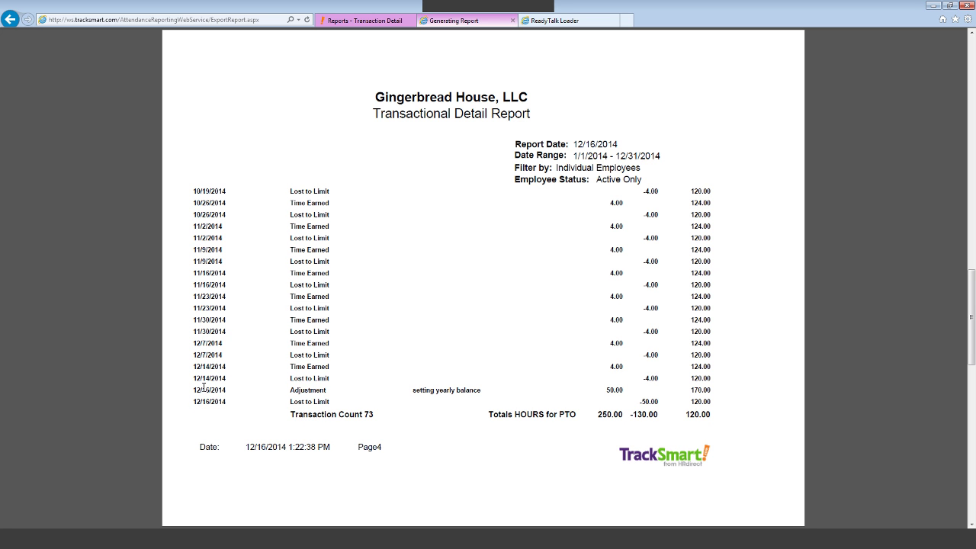
drag(195, 389, 262, 390)
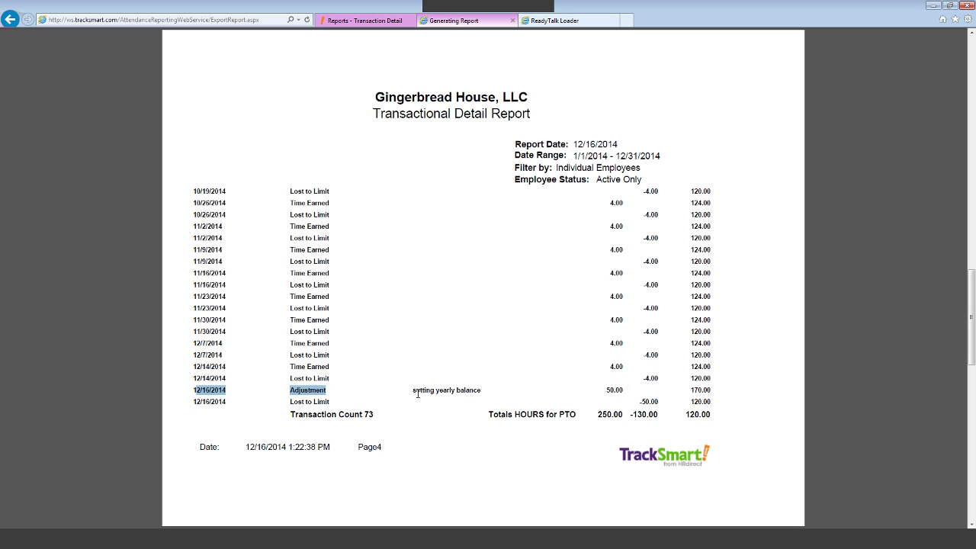
drag(417, 394, 475, 394)
drag(606, 391, 627, 392)
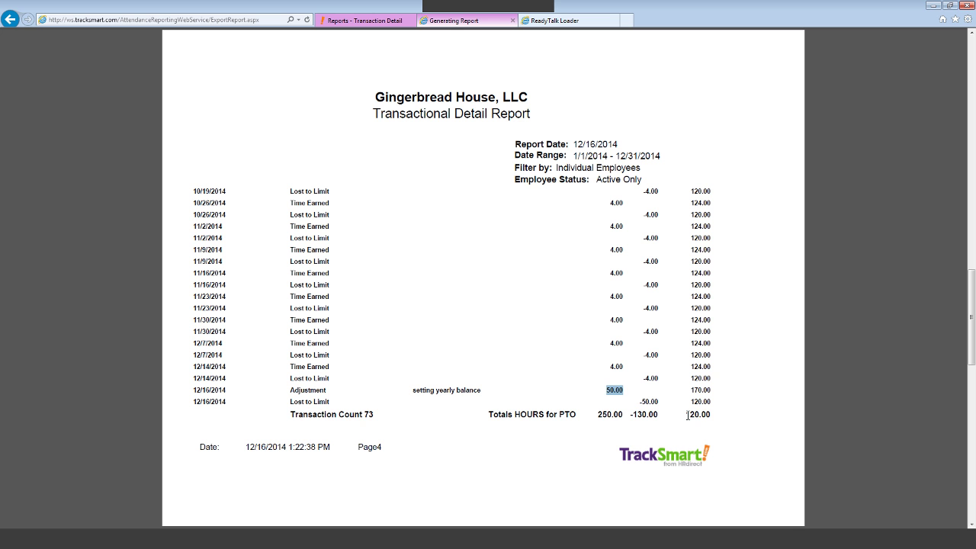
drag(687, 416, 710, 417)
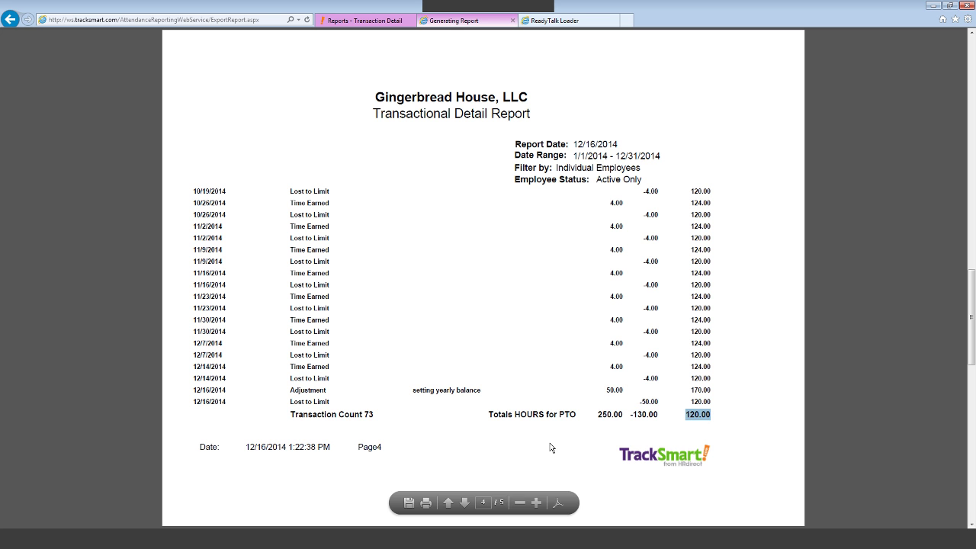
Review the PTO transactions again from the opening balance to the totals, and return to the Transaction Detail report setup page
scroll(528, 443, up, 20)
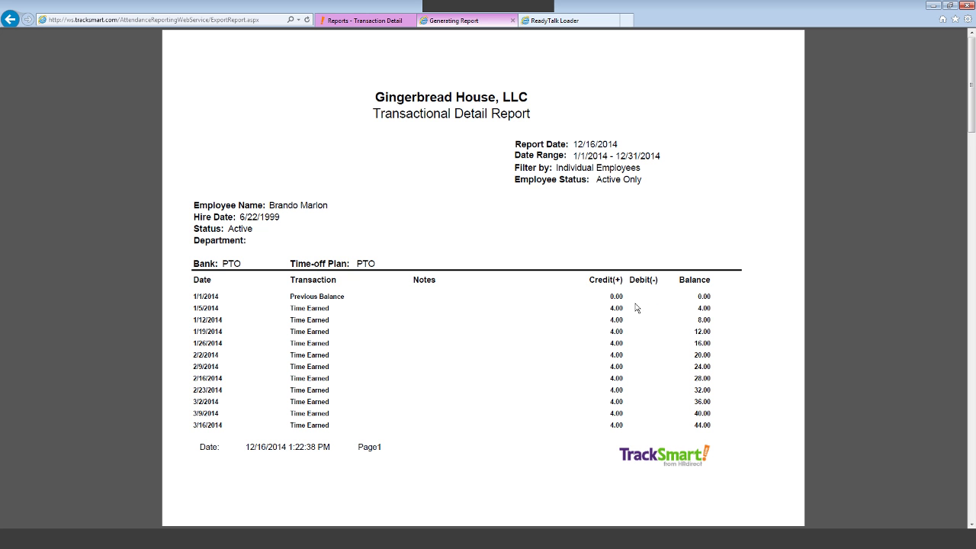
scroll(641, 302, down, 10)
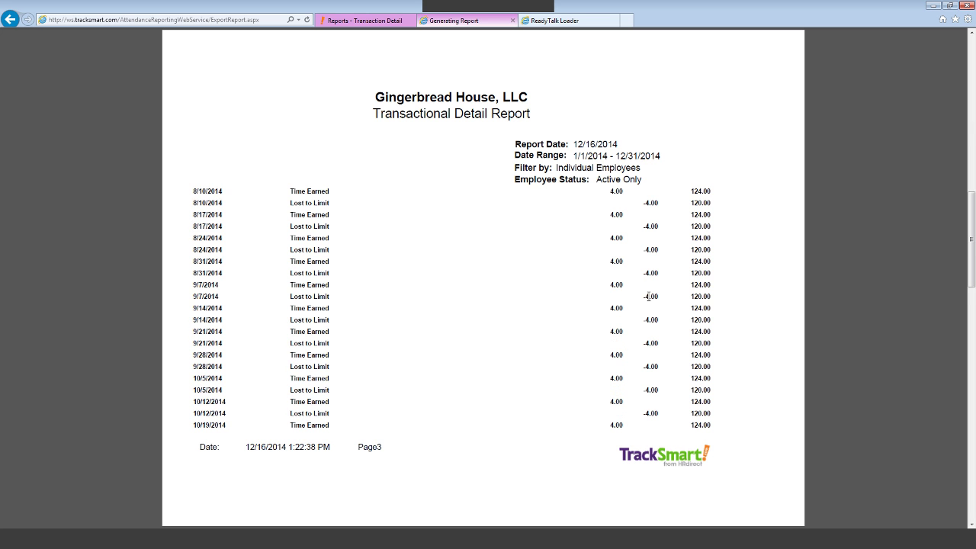
scroll(654, 343, up, 10)
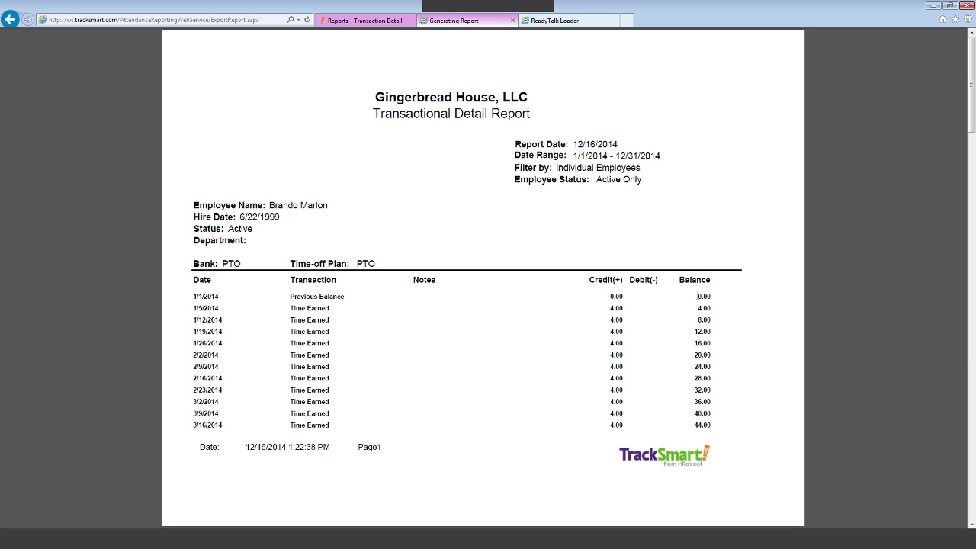
scroll(696, 295, down, 15)
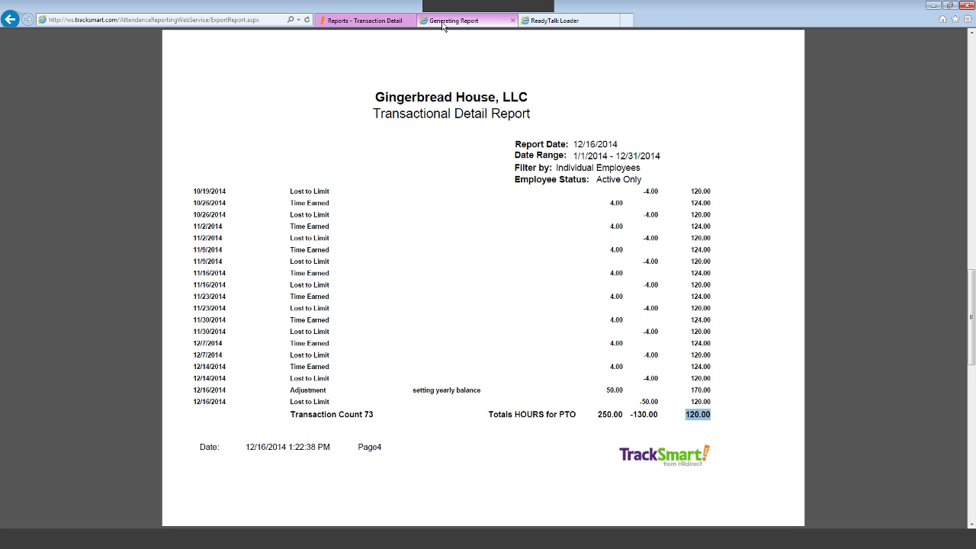
click(366, 21)
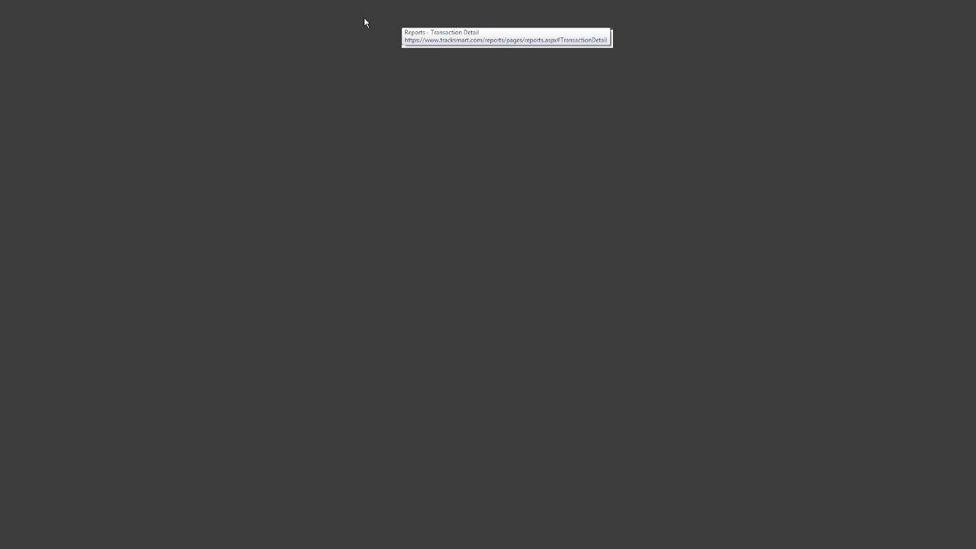